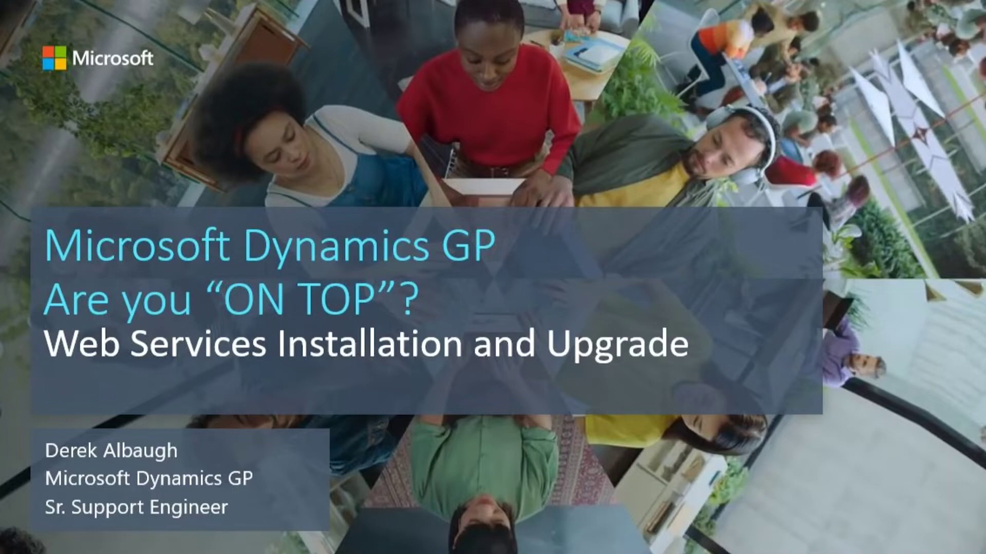
# - Advance the slideshow from the title slide to the Web Services Install and Upgrade agenda
pyautogui.press('Right')
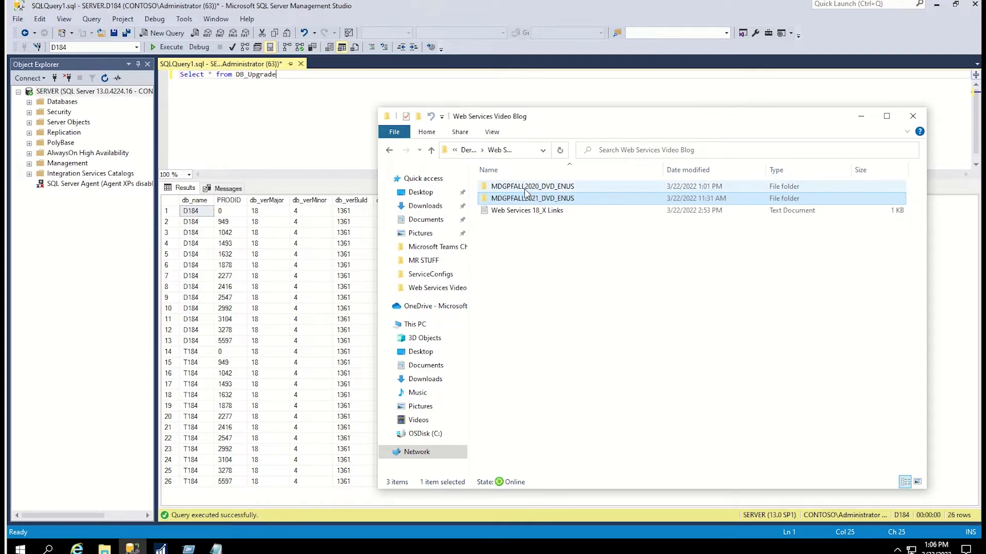
# - Browse MDGPFALL2020_DVD_ENUS down to WebServices\x64\Updates to view the KB4527536 patch, then go up
pyautogui.doubleClick(525, 188)
pyautogui.doubleClick(521, 189)
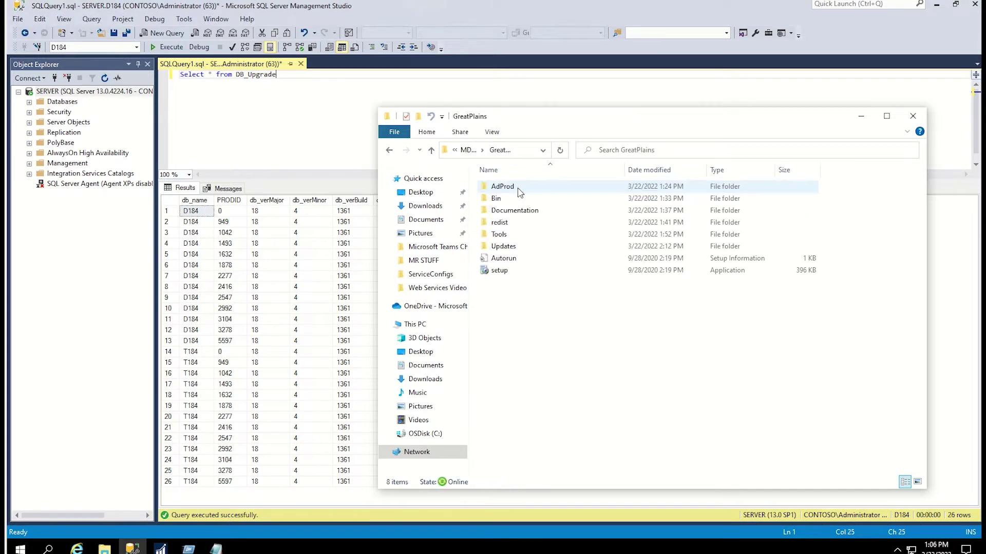
pyautogui.doubleClick(519, 190)
pyautogui.doubleClick(517, 308)
pyautogui.doubleClick(501, 188)
pyautogui.click(505, 189)
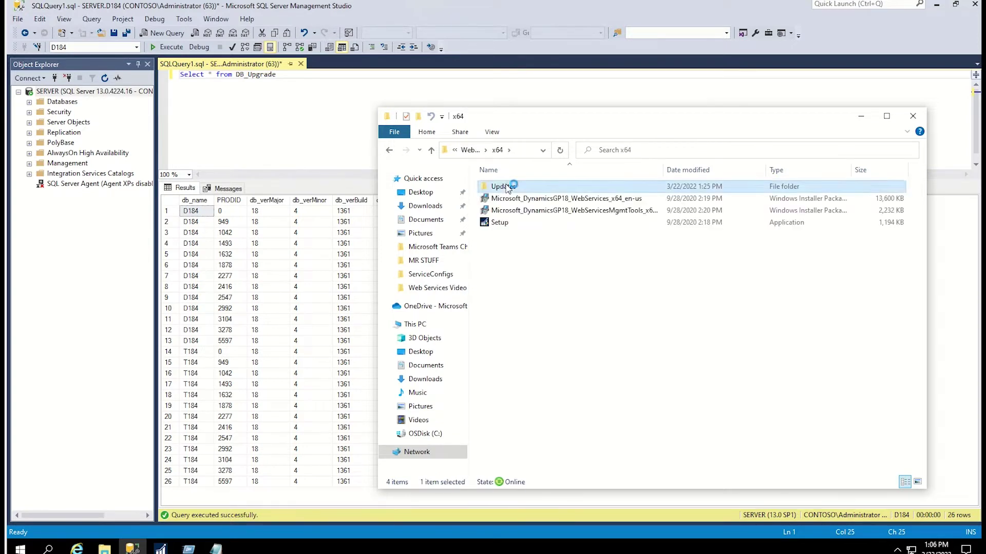
pyautogui.doubleClick(506, 188)
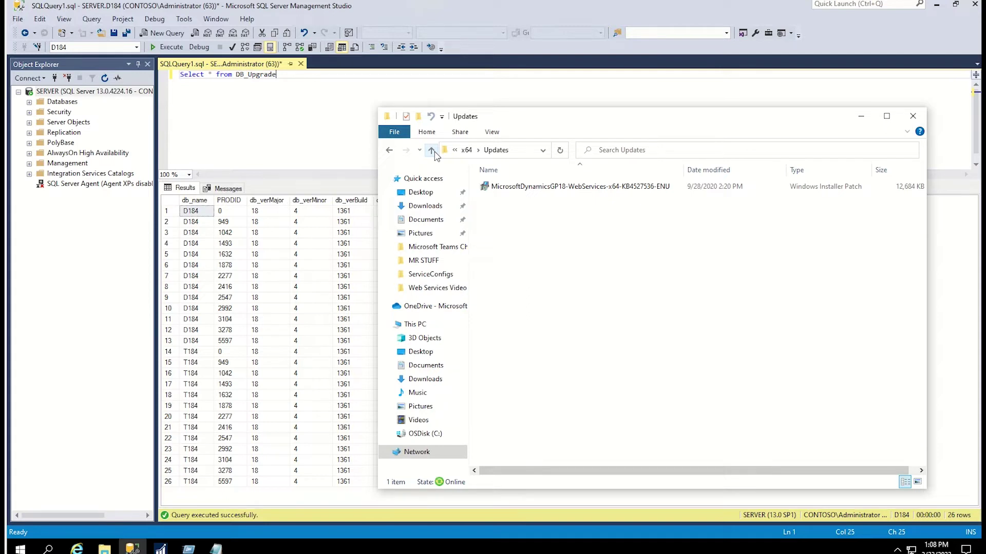
pyautogui.click(433, 152)
# - Go back up through the 2020 media folders to Web Services Video Blog
pyautogui.click(431, 152)
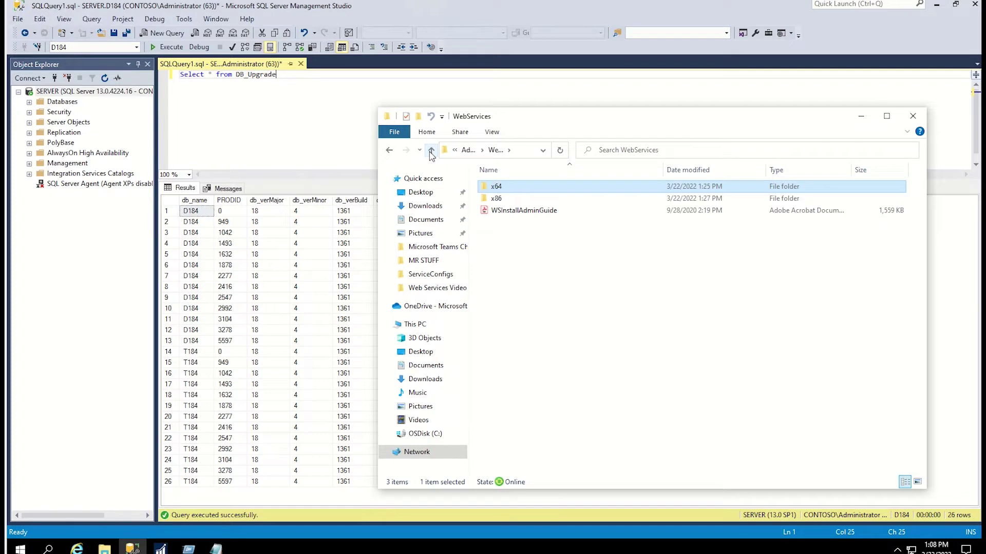
pyautogui.click(431, 152)
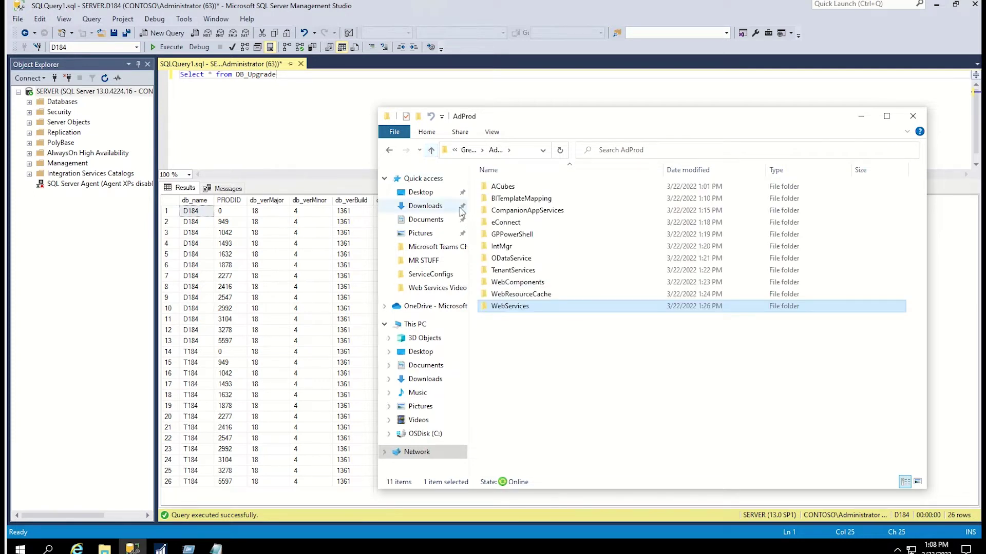
pyautogui.click(431, 152)
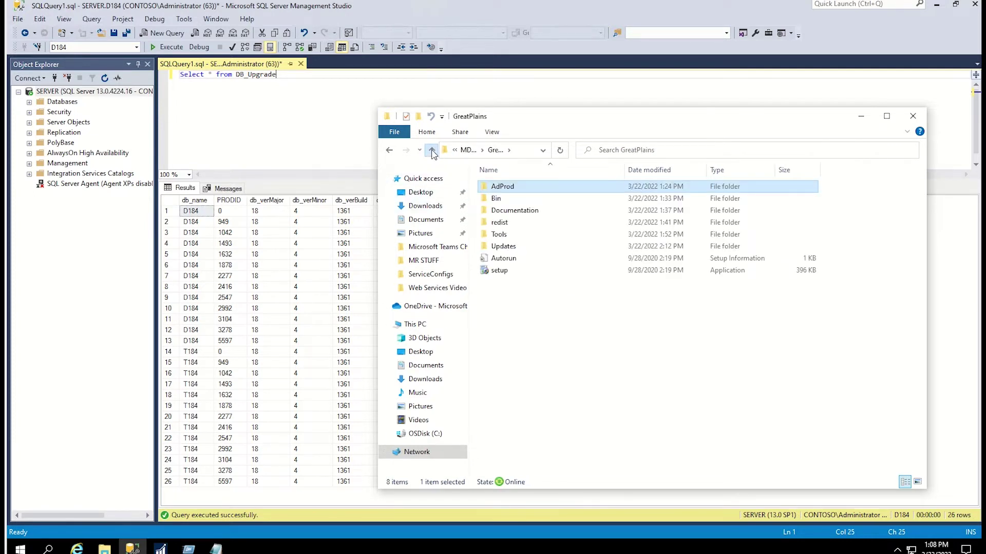
pyautogui.click(431, 152)
pyautogui.click(431, 152)
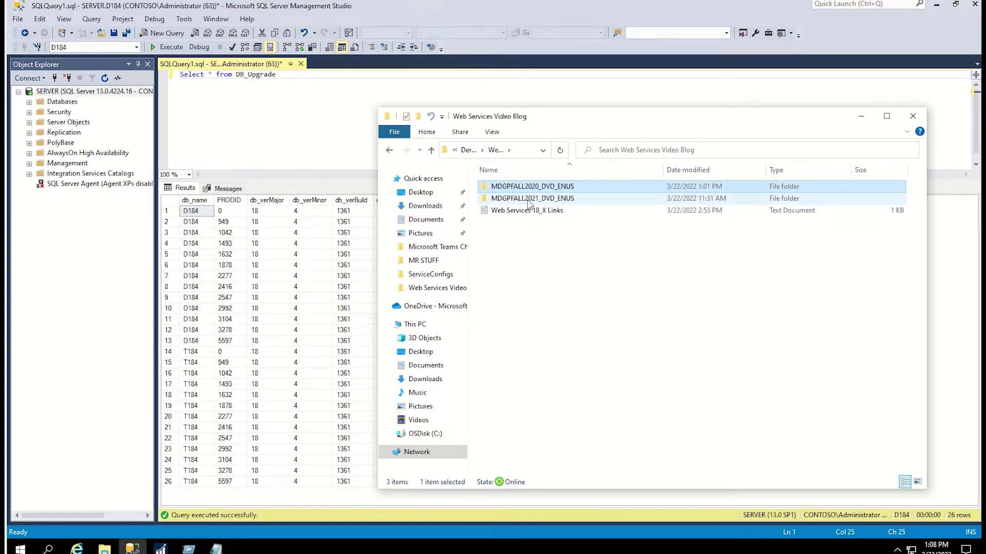
# - Browse MDGPFALL2021_DVD_ENUS to WebServices\x64\Updates to view its patch, then step back up
pyautogui.click(524, 200)
pyautogui.doubleClick(524, 200)
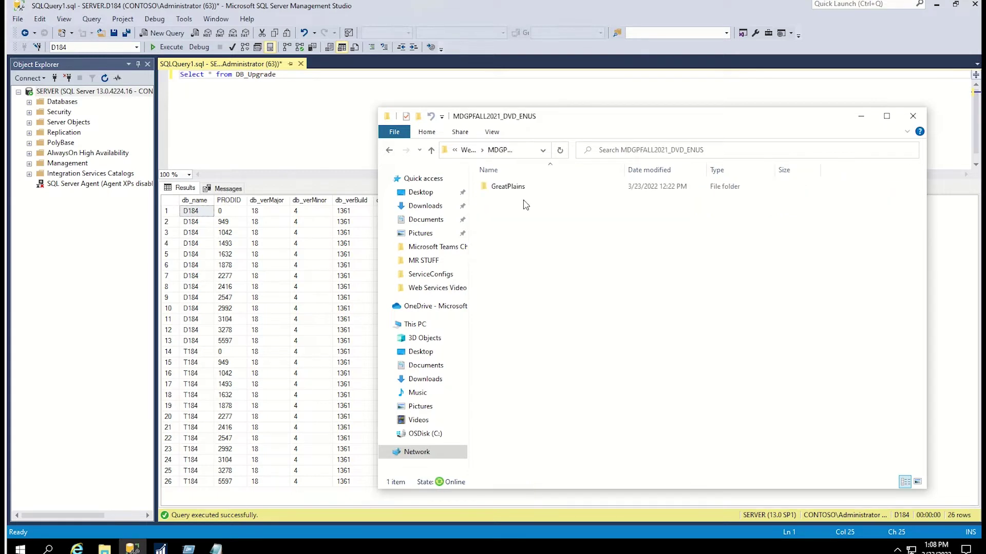
pyautogui.doubleClick(506, 188)
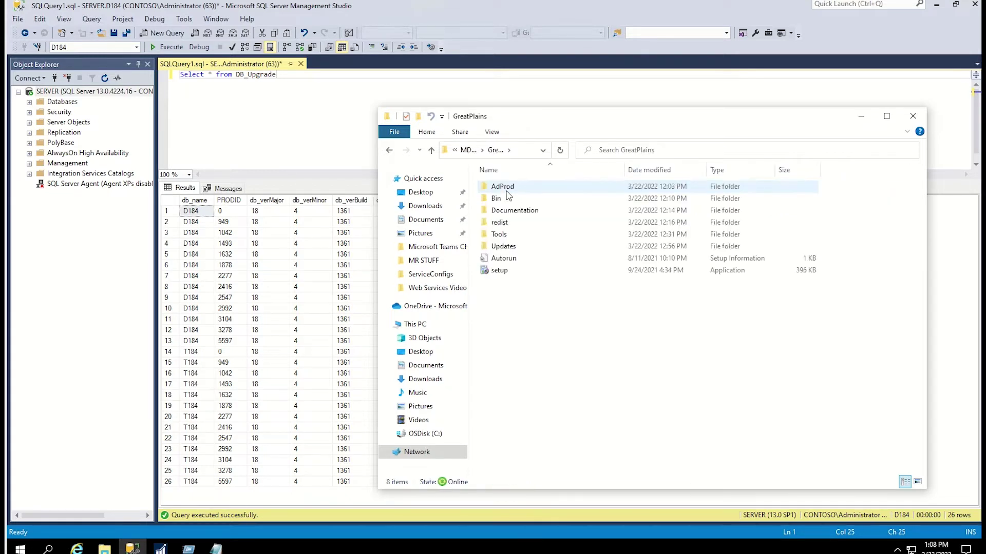
pyautogui.doubleClick(506, 187)
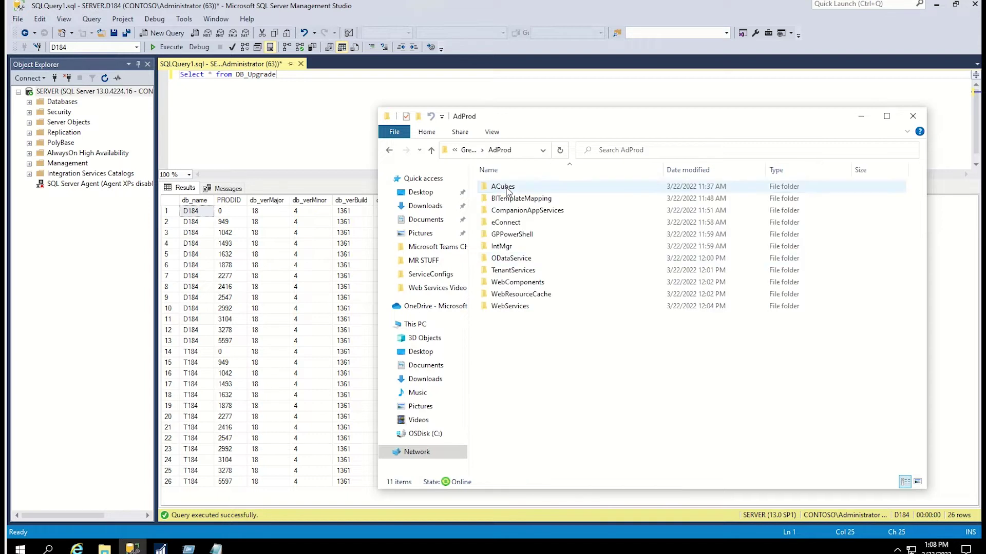
pyautogui.click(514, 307)
pyautogui.doubleClick(513, 307)
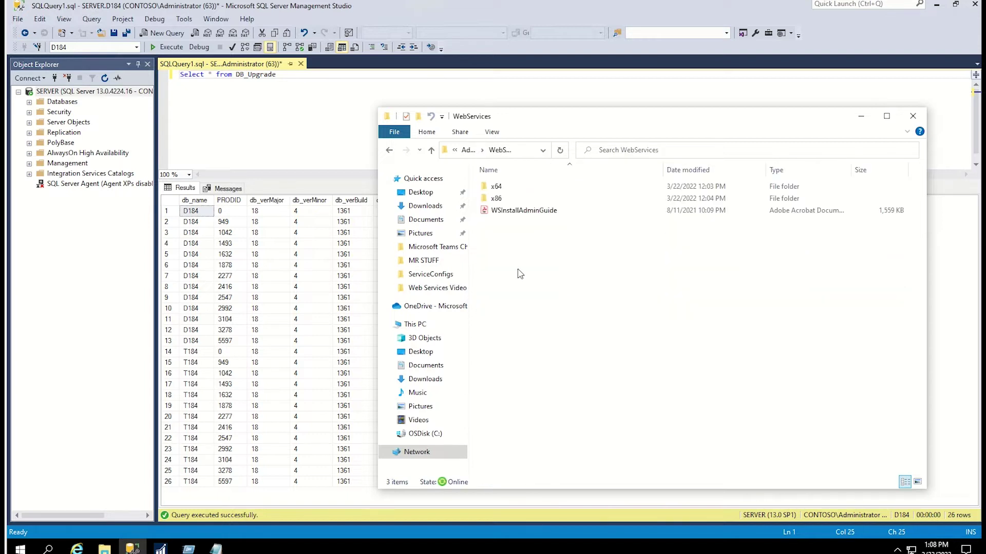
pyautogui.doubleClick(495, 188)
pyautogui.doubleClick(495, 188)
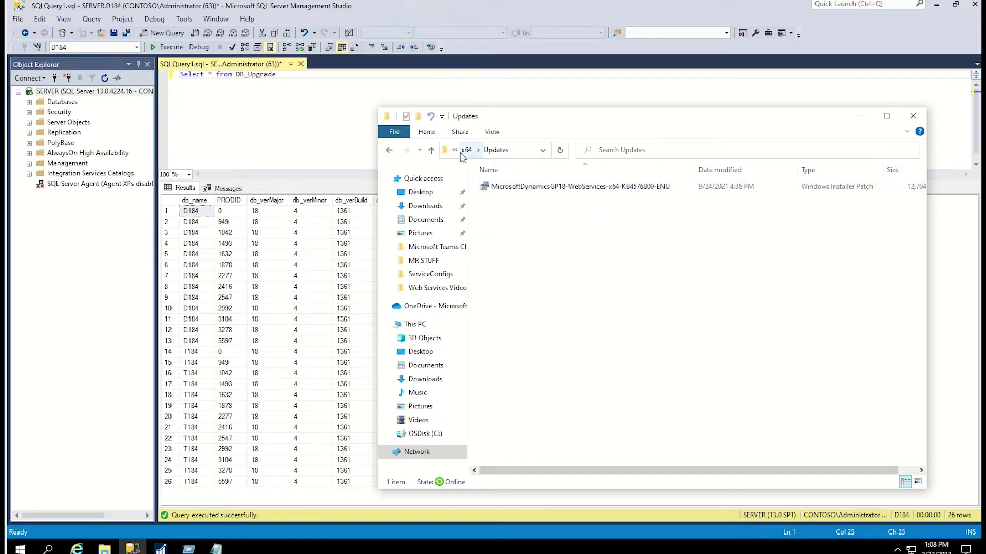
pyautogui.click(431, 150)
pyautogui.click(432, 150)
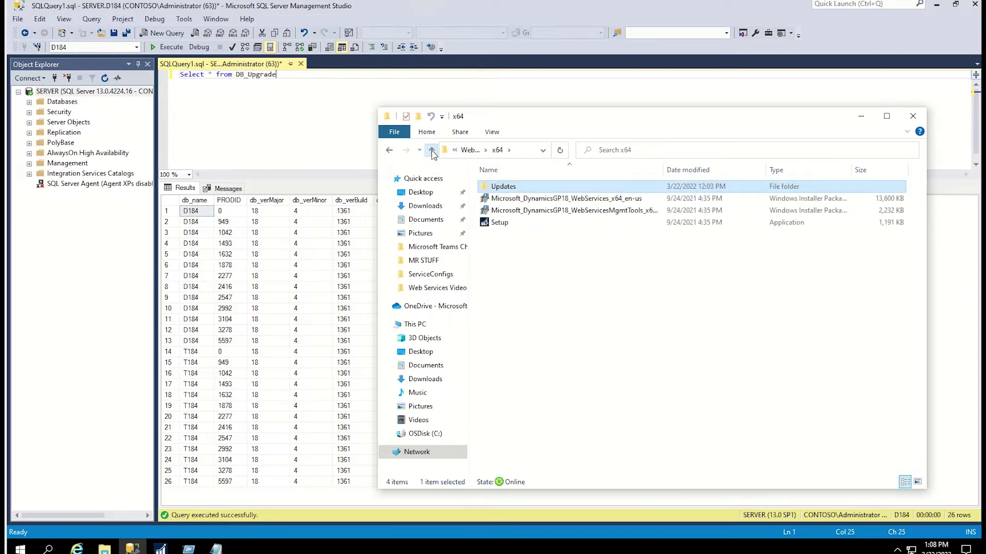
# - Climb back to Web Services Video Blog and minimize Explorer to reveal the DB_Upgrade results
pyautogui.click(432, 151)
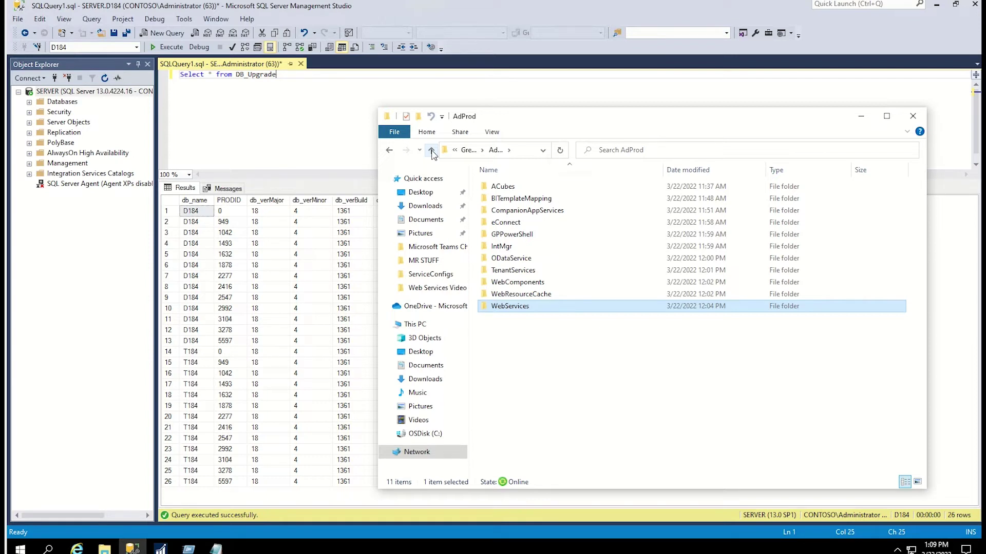
pyautogui.click(433, 152)
pyautogui.click(433, 152)
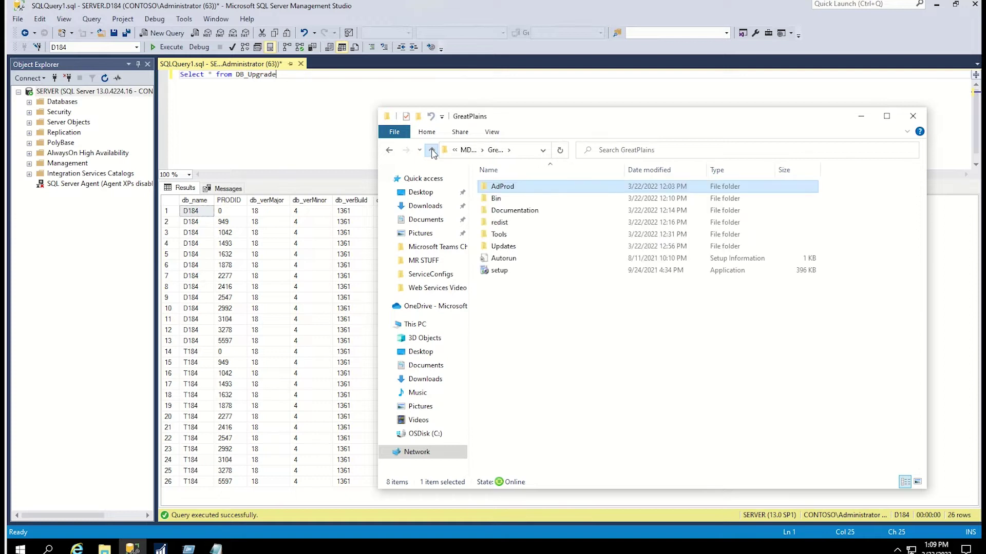
pyautogui.click(432, 152)
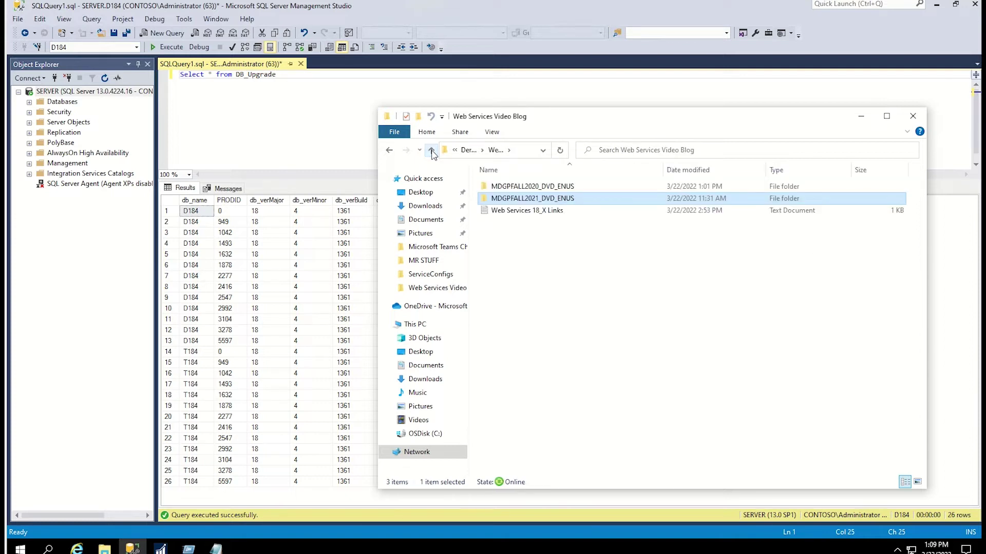
pyautogui.click(862, 119)
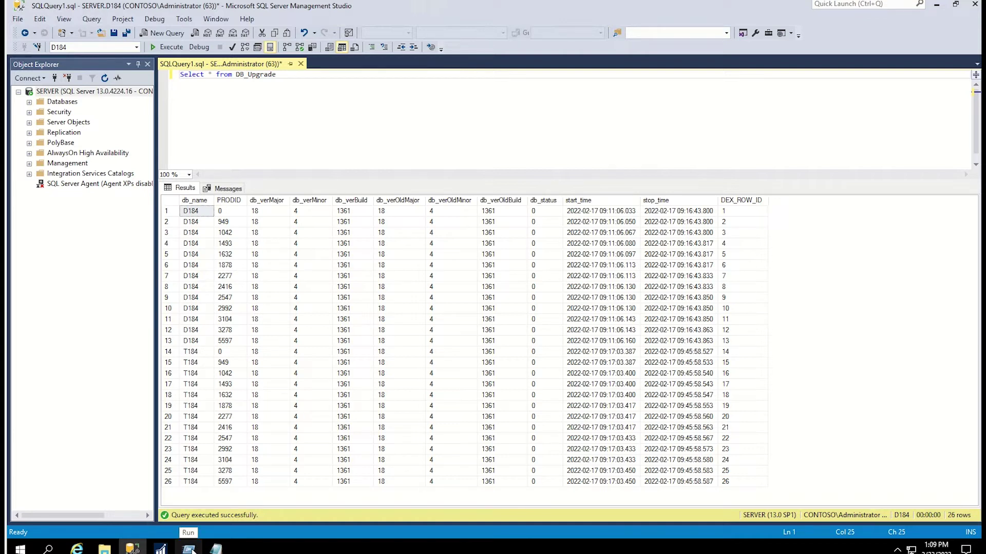
# - Launch Authorization Manager by running azman.msc from the Run dialog
pyautogui.click(192, 550)
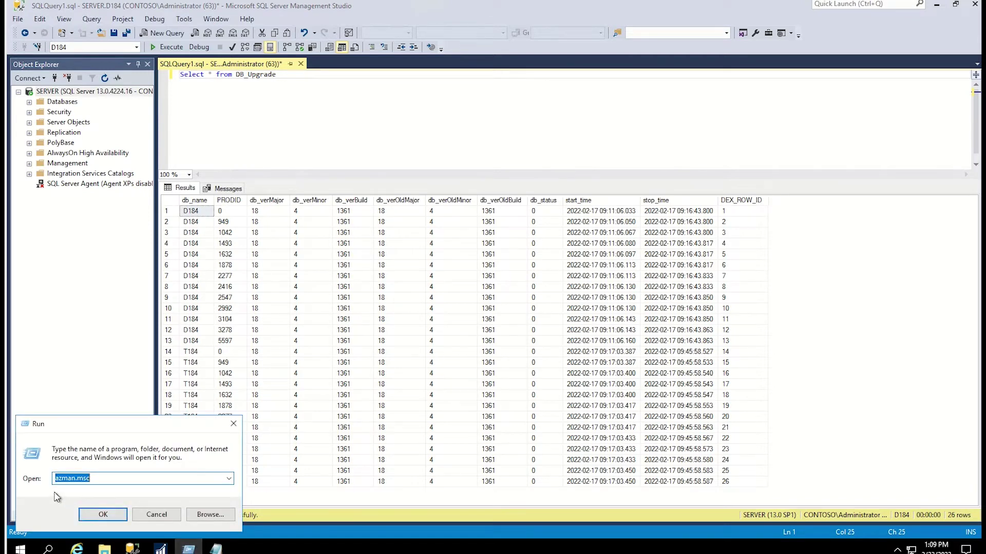
pyautogui.click(105, 515)
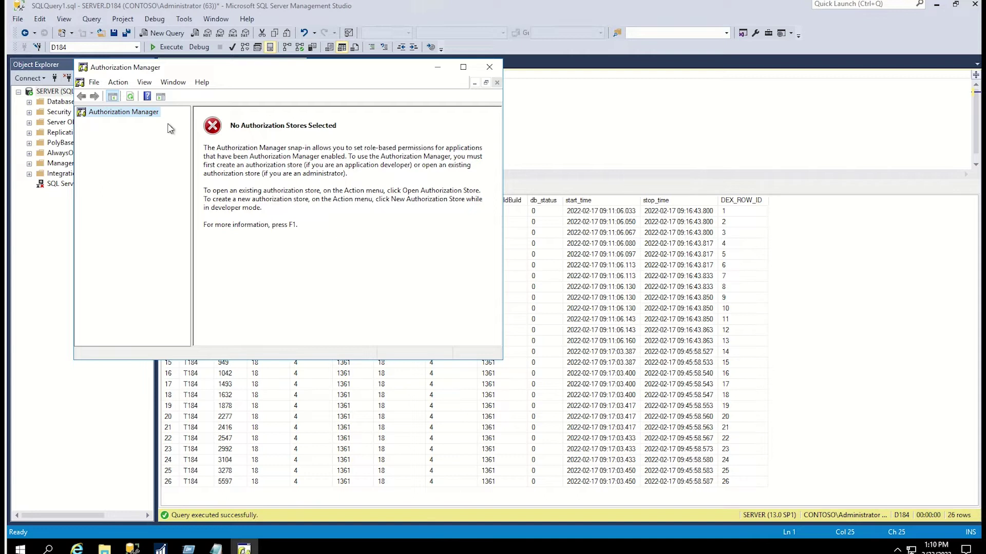
# - Switch Authorization Manager to Developer mode, then start a New Authorization Store
pyautogui.click(122, 88)
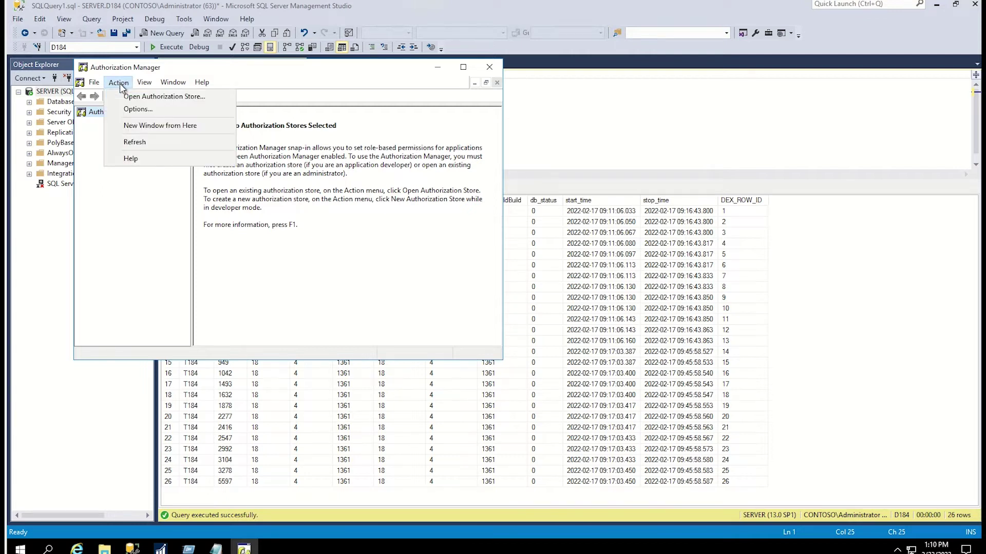
pyautogui.click(139, 110)
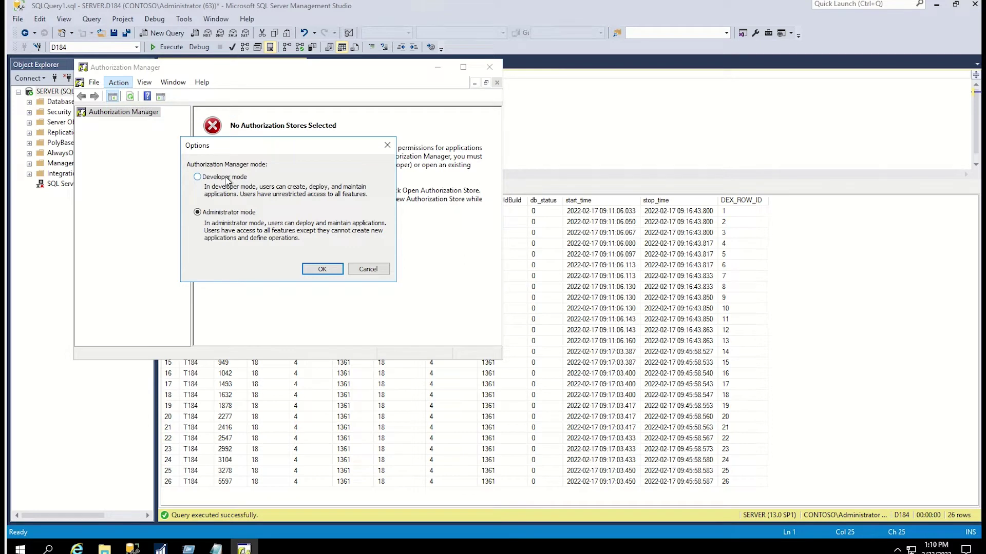
pyautogui.click(323, 269)
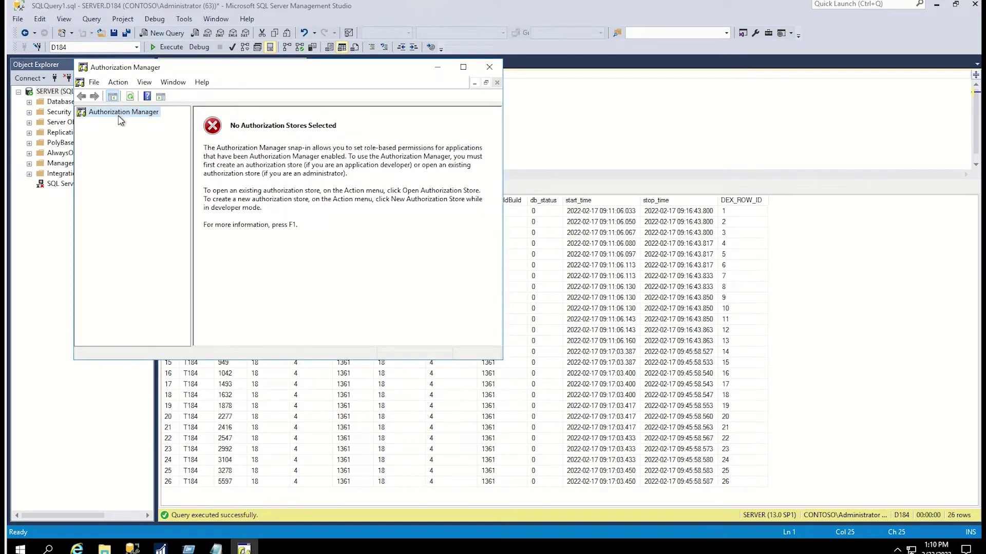
pyautogui.click(117, 83)
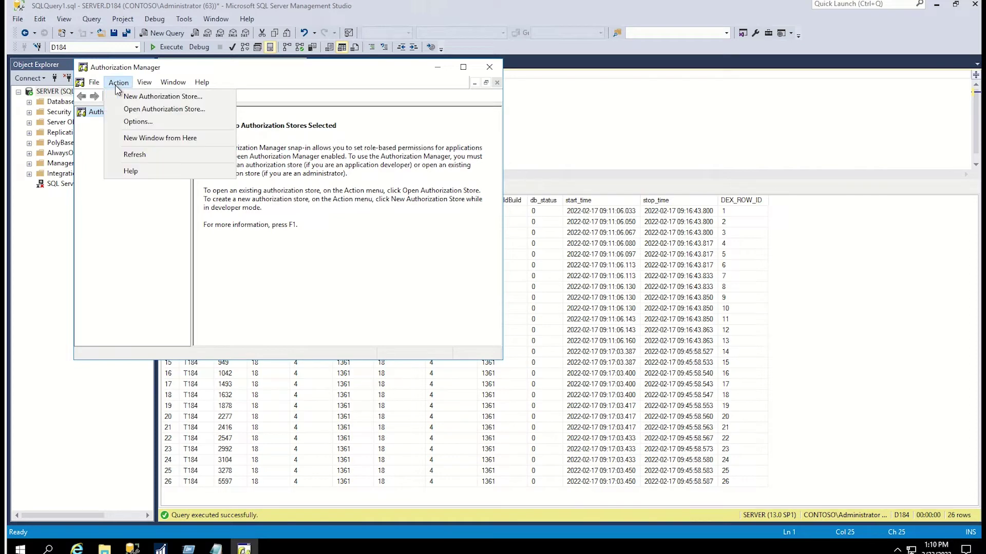
pyautogui.click(137, 98)
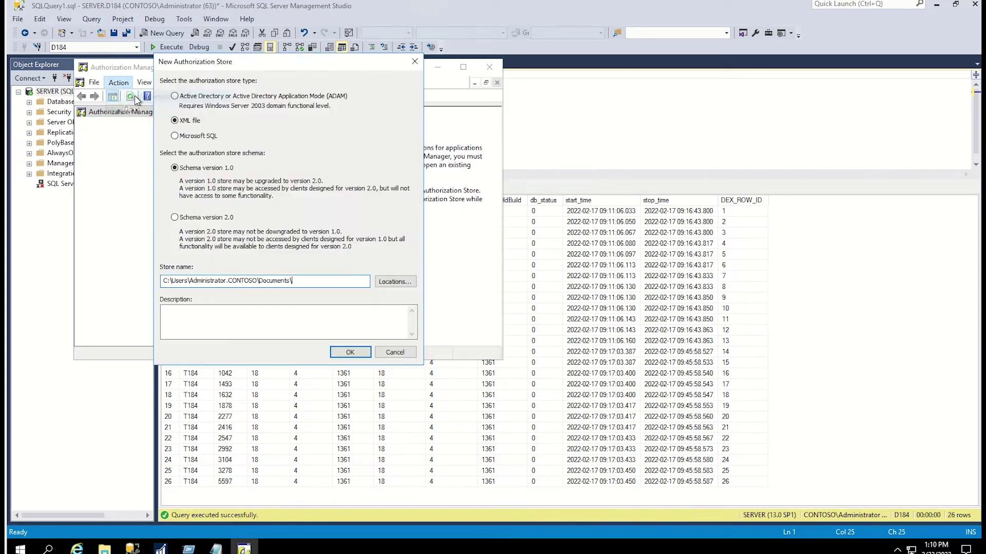
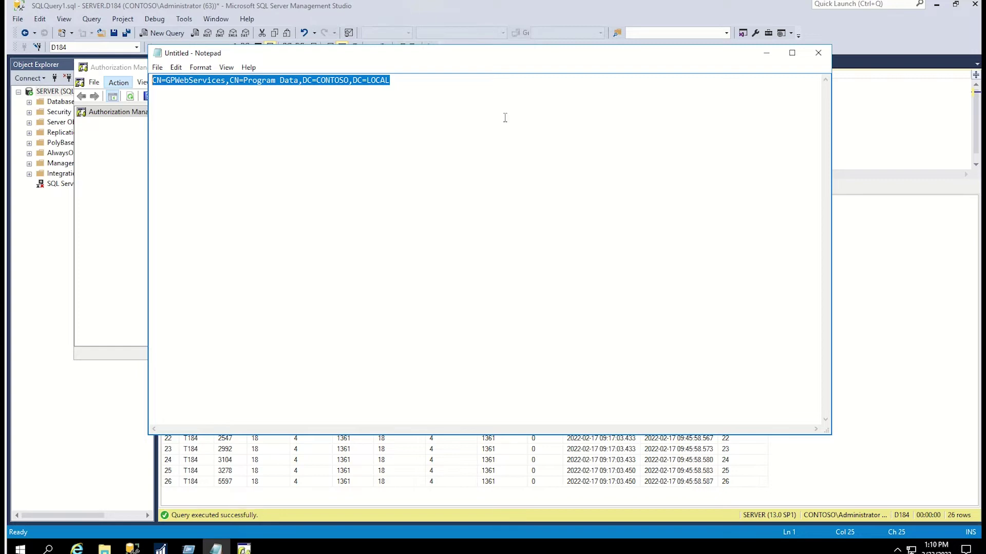
# - Paste CN=GPWebServices,CN=Program Data,DC=CONTOSO,DC=LOCAL as the store name and try creating it
pyautogui.click(767, 54)
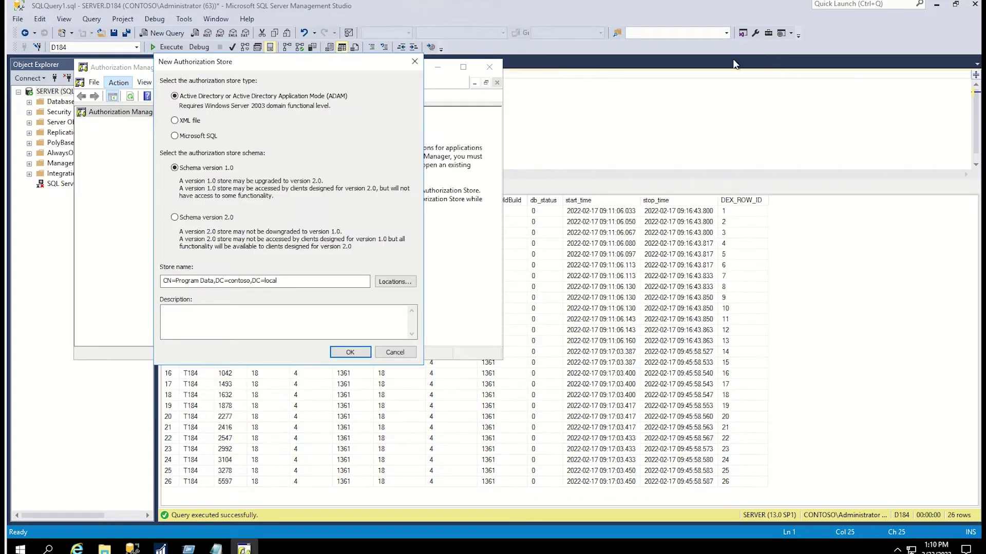
pyautogui.moveTo(288, 280); pyautogui.dragTo(160, 286)
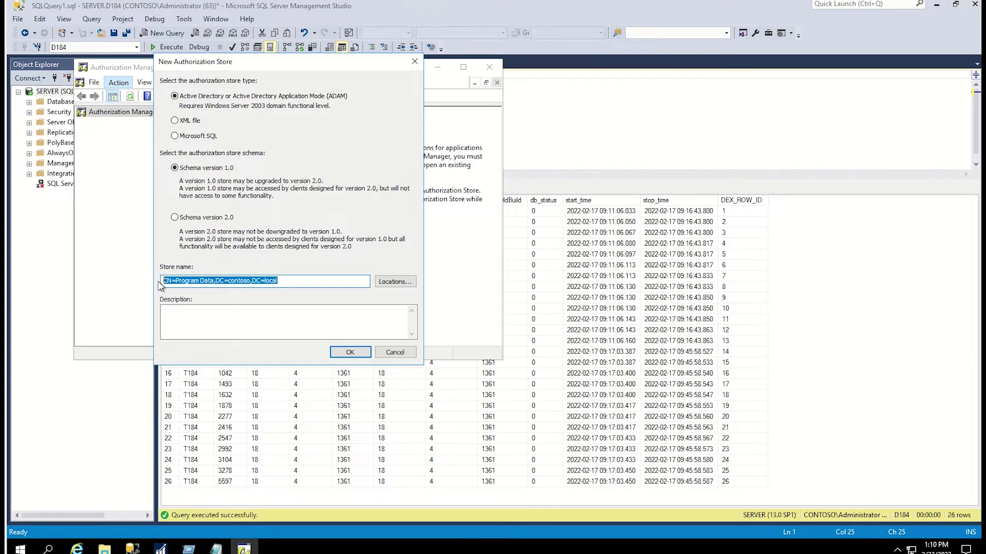
pyautogui.press('Delete')
pyautogui.write('CN=GPWebServices,CN=Program Data,DC=CONTOSO,DC=LOCAL')
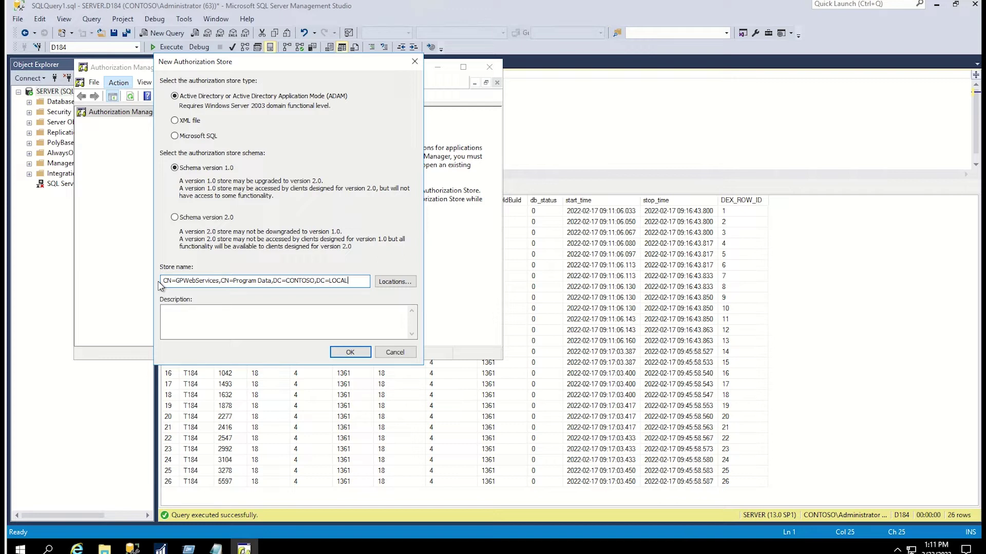
pyautogui.click(349, 354)
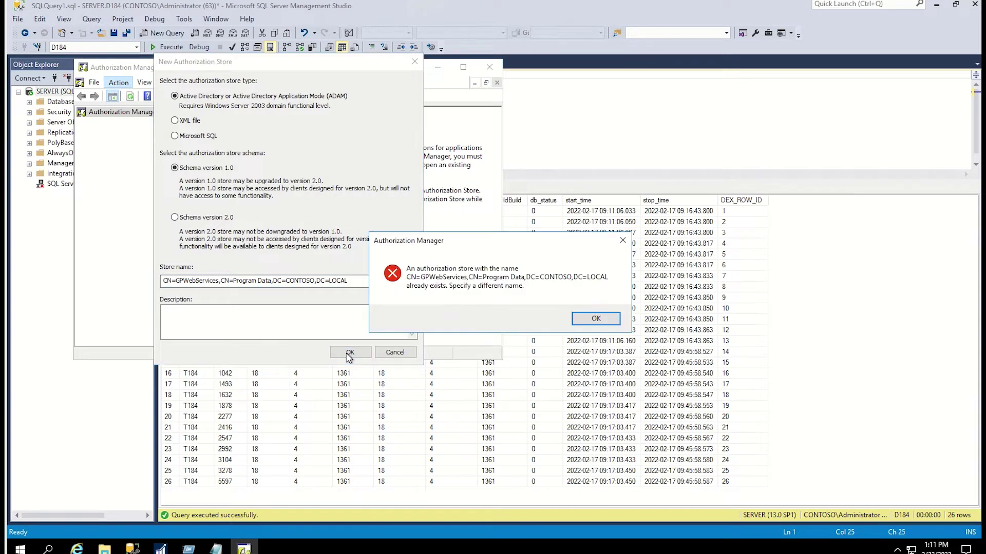
# - After the 'already exists' error, create the store as GPWebServices2 instead
pyautogui.click(595, 319)
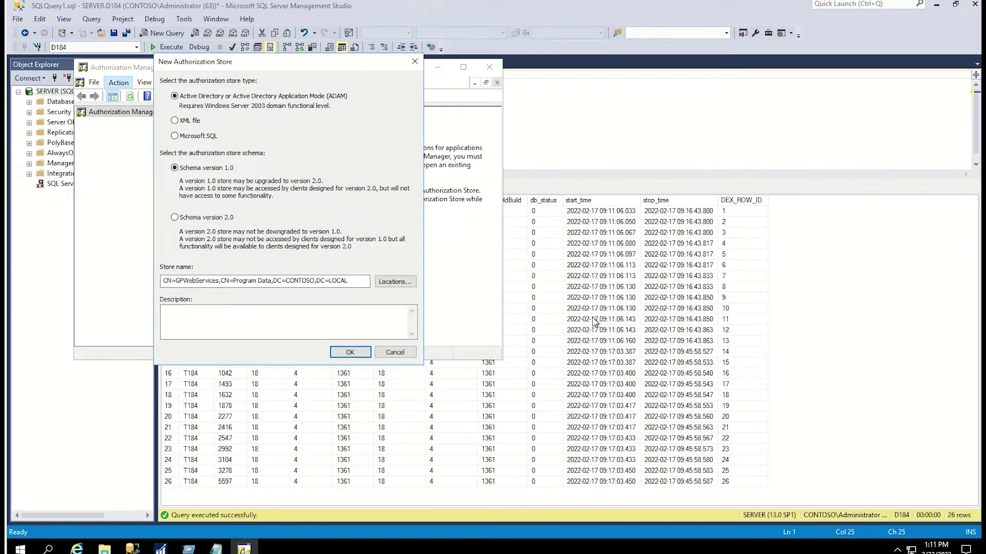
pyautogui.click(220, 281)
pyautogui.write('2')
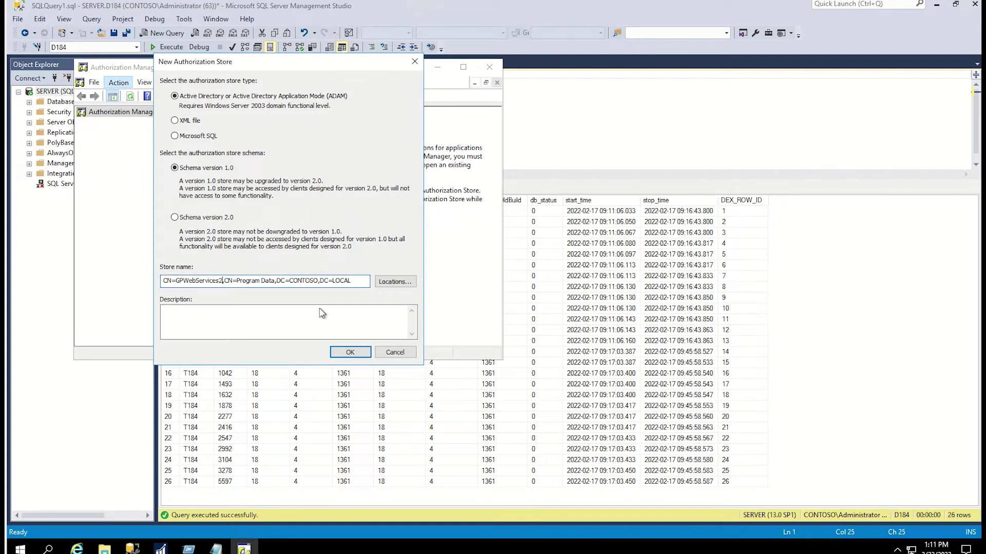
pyautogui.click(349, 353)
pyautogui.press('super+r')
# - Update the Notepad note to GPWebServices2, then minimize Notepad and Authorization Manager and close Run
pyautogui.click(208, 549)
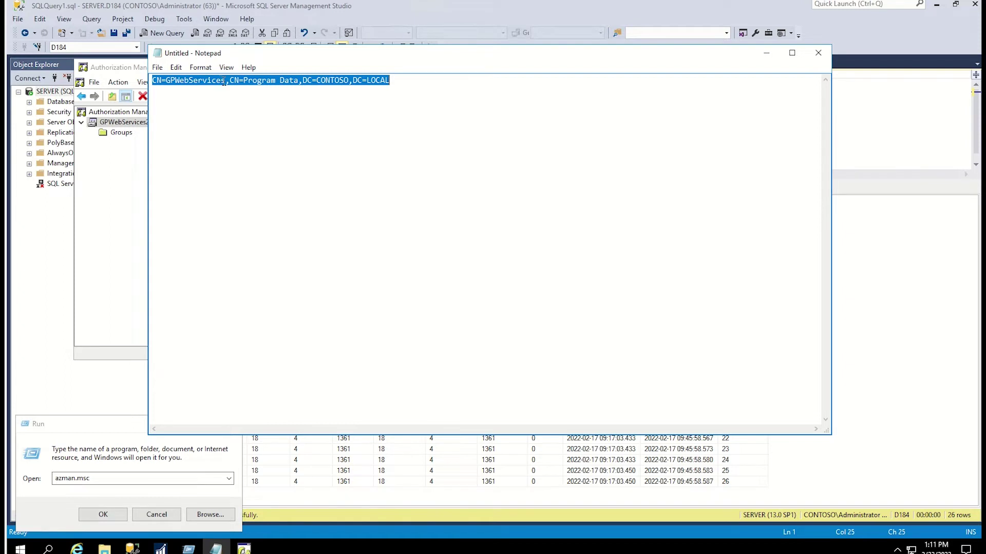
pyautogui.click(226, 81)
pyautogui.write('2')
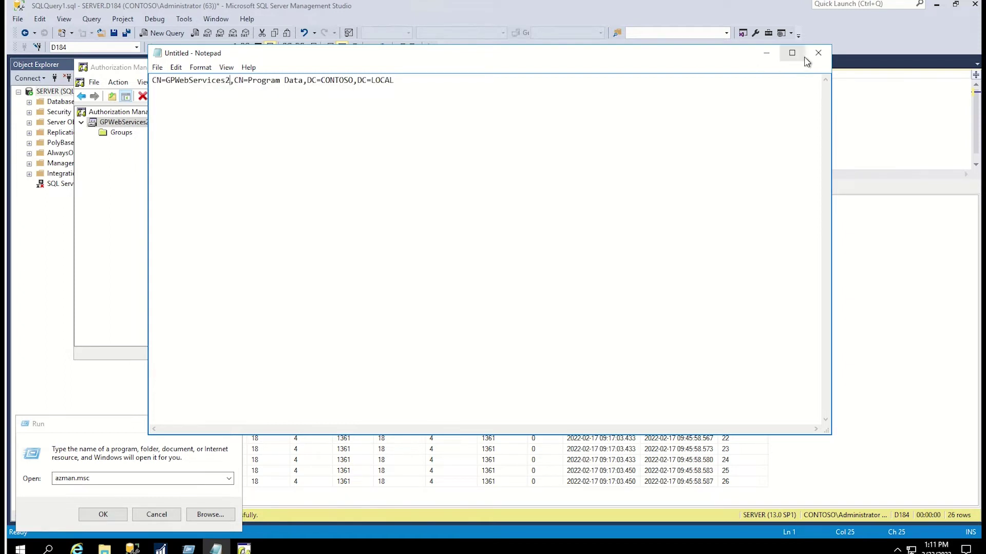
pyautogui.click(766, 52)
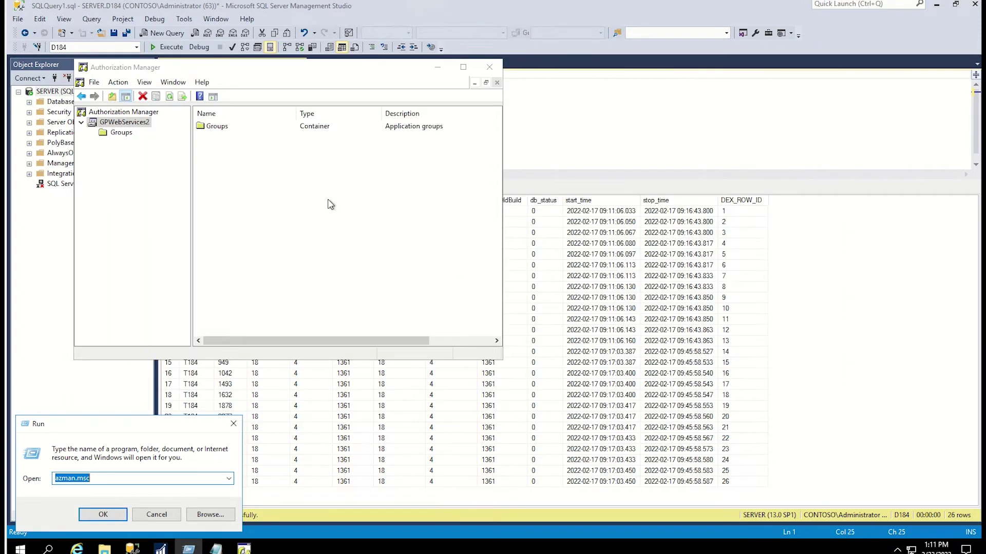
pyautogui.click(438, 69)
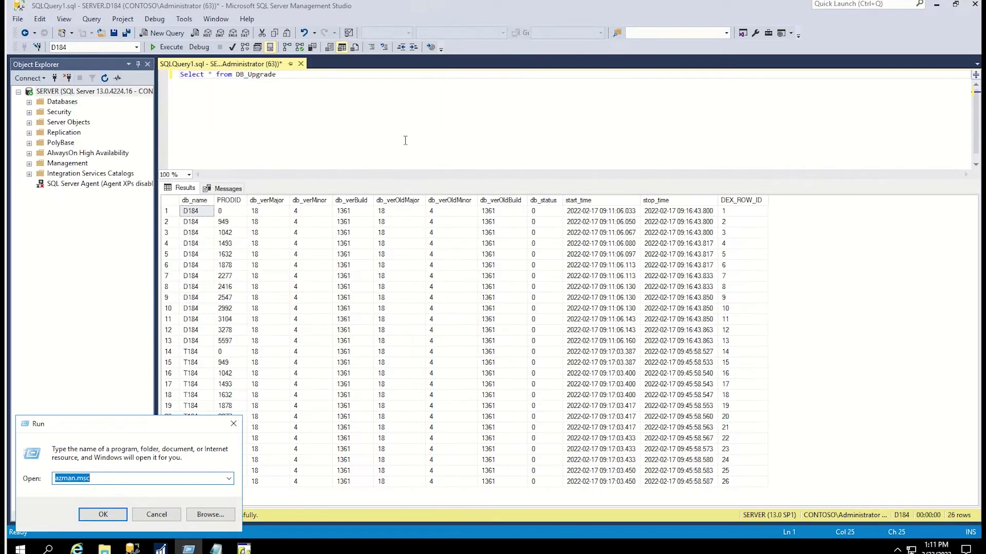
pyautogui.click(234, 424)
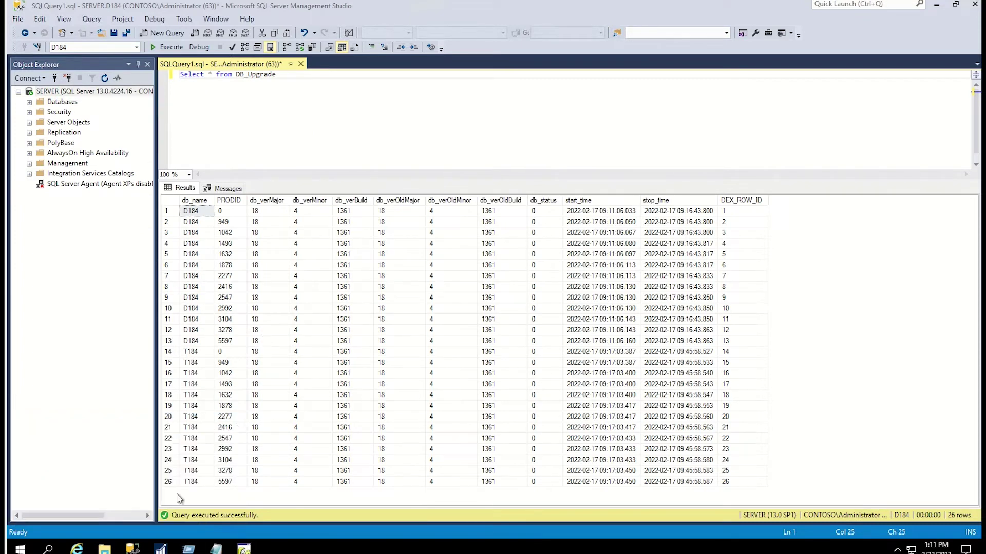
# - Run Setup from the WebServices x64 folder as administrator
pyautogui.click(104, 548)
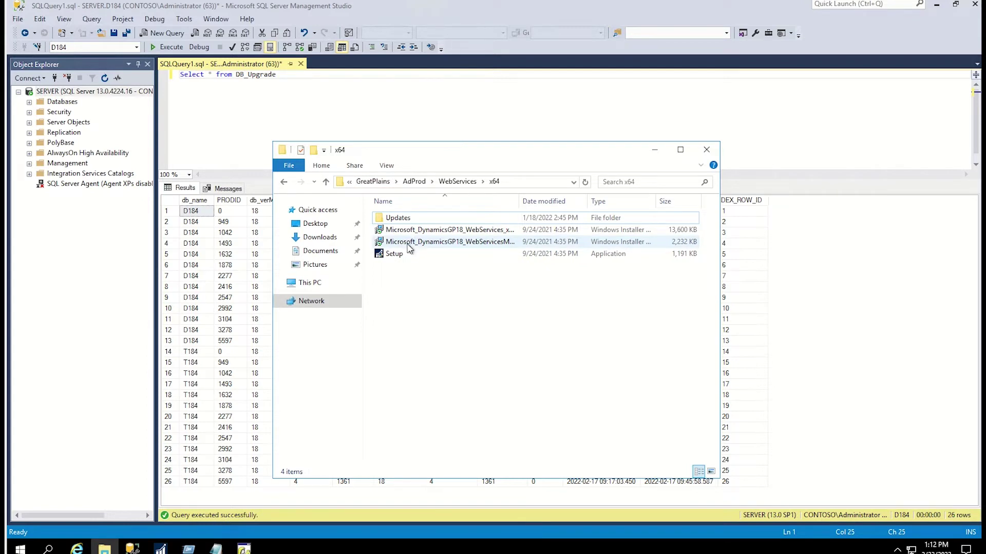
pyautogui.click(395, 255)
pyautogui.rightClick(394, 255)
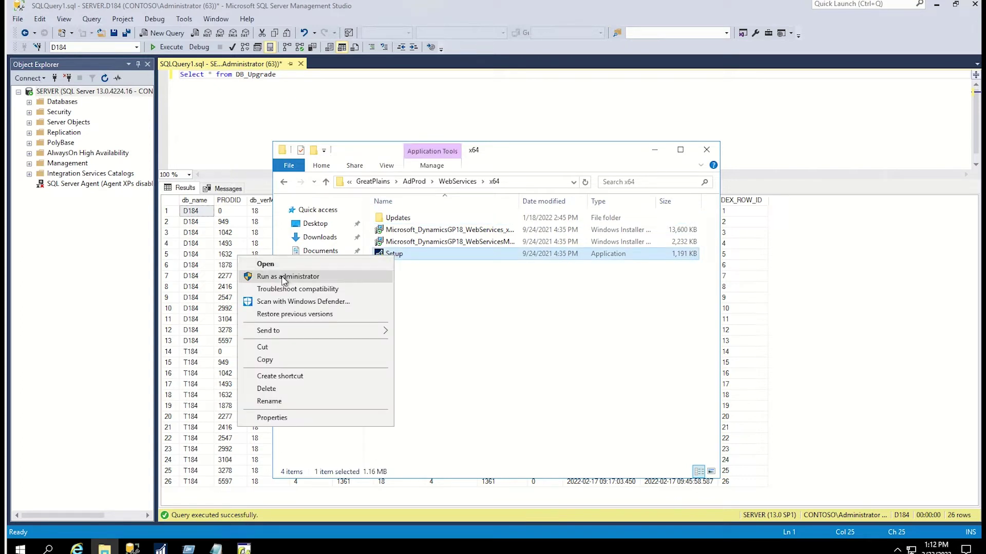
pyautogui.click(334, 277)
# - Supply the administrator account's user name and password to start Setup
pyautogui.press('Tab')
pyautogui.hotkey('ctrl', 'v')
pyautogui.hotkey('shift', 'Tab')
pyautogui.hotkey('ctrl', 'v')
pyautogui.click(437, 459)
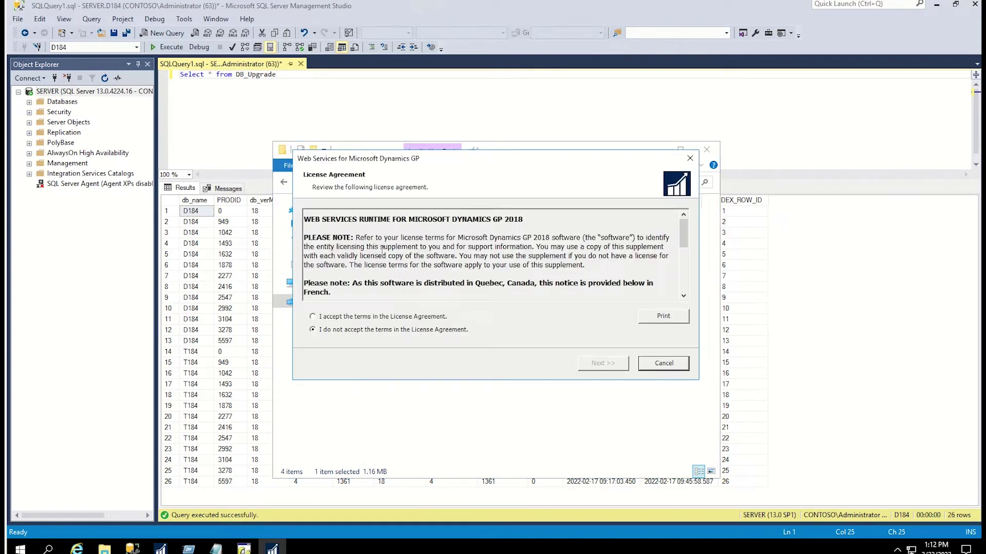
# - Accept the license agreement and keep the single-tenant installation
pyautogui.click(341, 316)
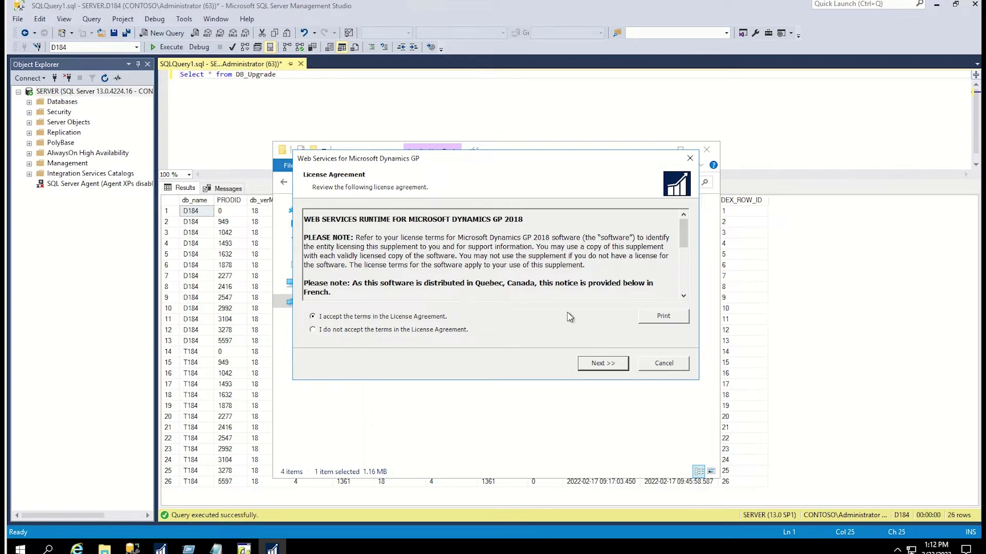
pyautogui.click(609, 362)
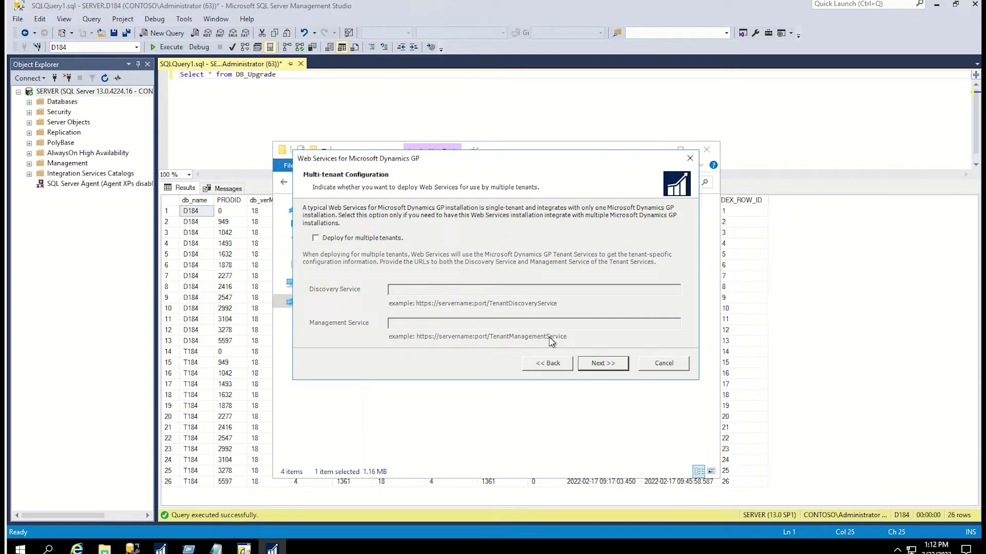
pyautogui.click(595, 363)
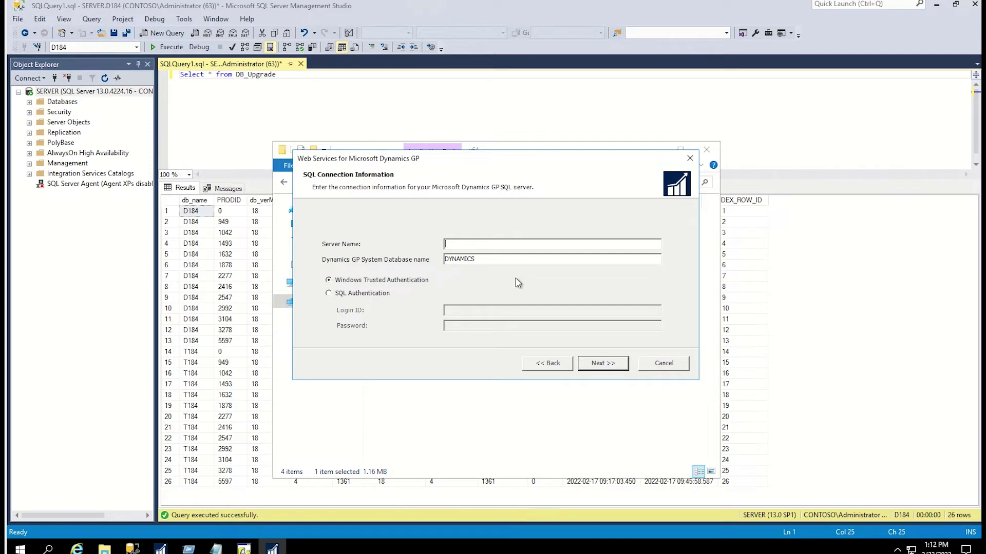
# - Set SQL server SERVER and database D184, keep the default path, choose Active Directory
pyautogui.write('SERVER')
pyautogui.press('Tab')
pyautogui.write('D184')
pyautogui.click(604, 363)
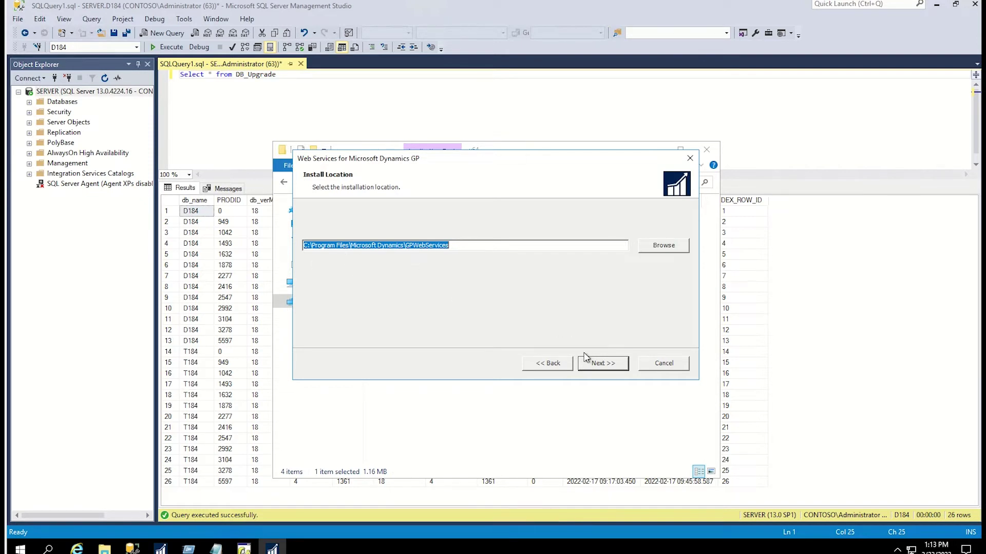
pyautogui.click(611, 364)
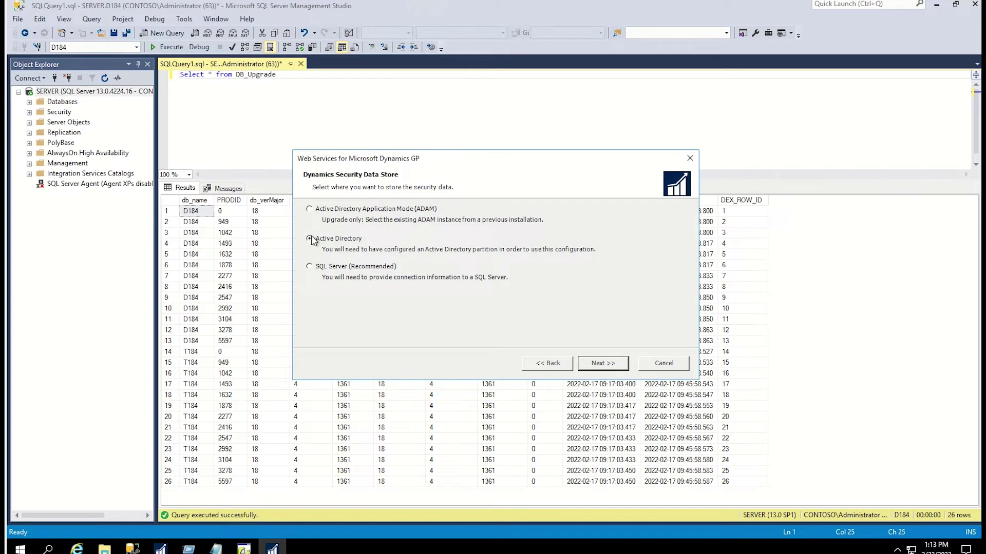
pyautogui.click(603, 364)
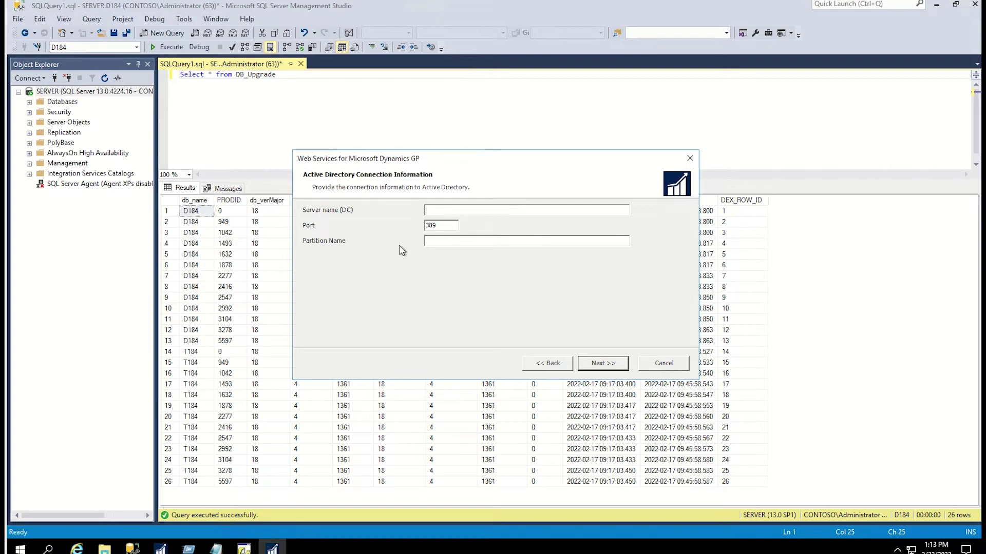
# - Enter server DC and partition CN=GPWebServices2,CN=Program Data,DC=CONTOSO,DC=LOCAL copied from Notepad
pyautogui.write('DC')
pyautogui.press('Tab')
pyautogui.press('Tab')
pyautogui.moveTo(215, 549)
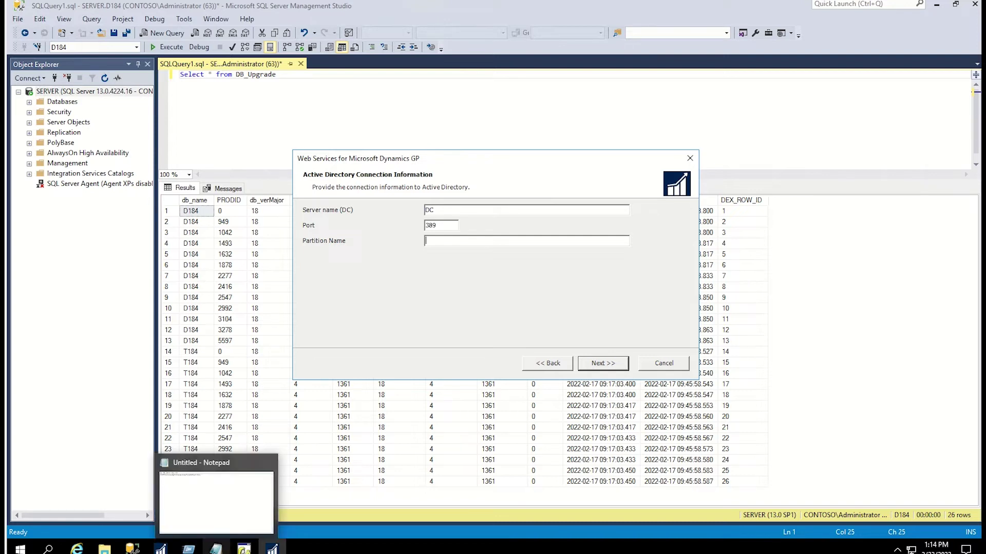
pyautogui.click(216, 549)
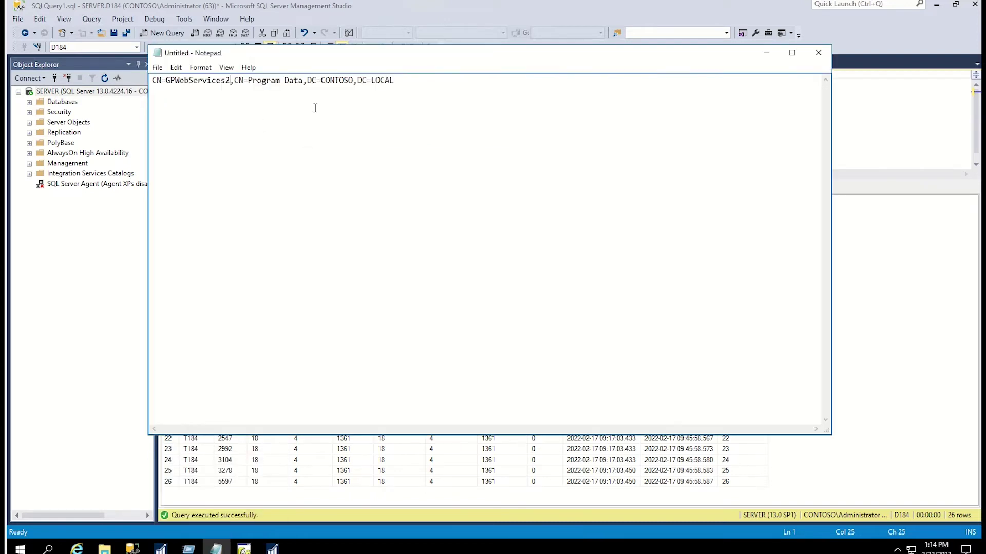
pyautogui.moveTo(396, 81); pyautogui.dragTo(151, 82)
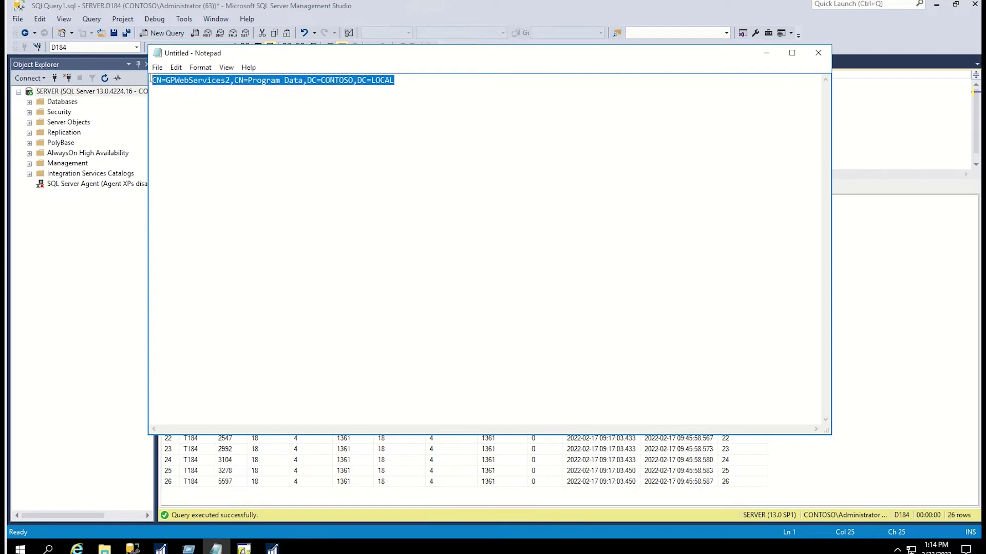
pyautogui.rightClick(166, 86)
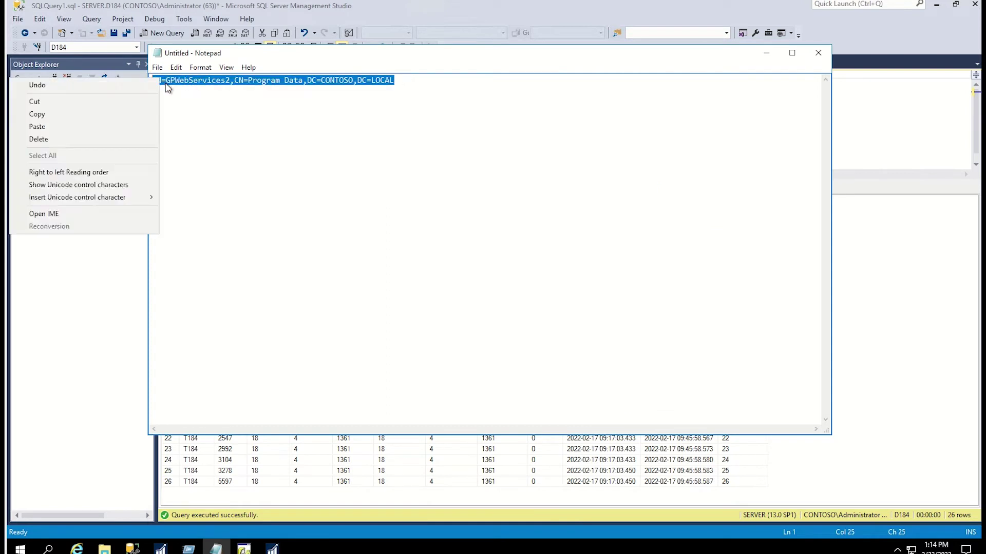
pyautogui.click(46, 114)
pyautogui.click(766, 53)
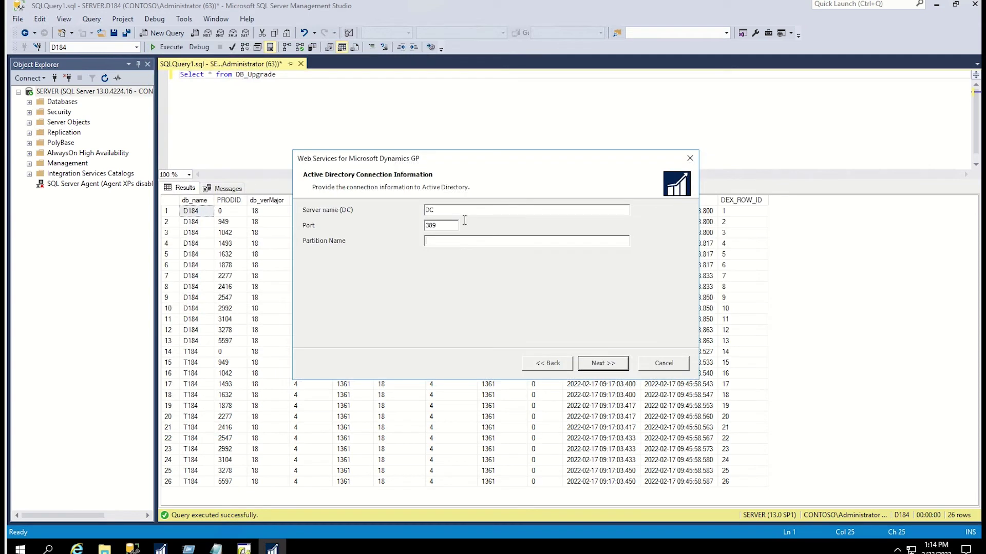
pyautogui.hotkey('ctrl', 'v')
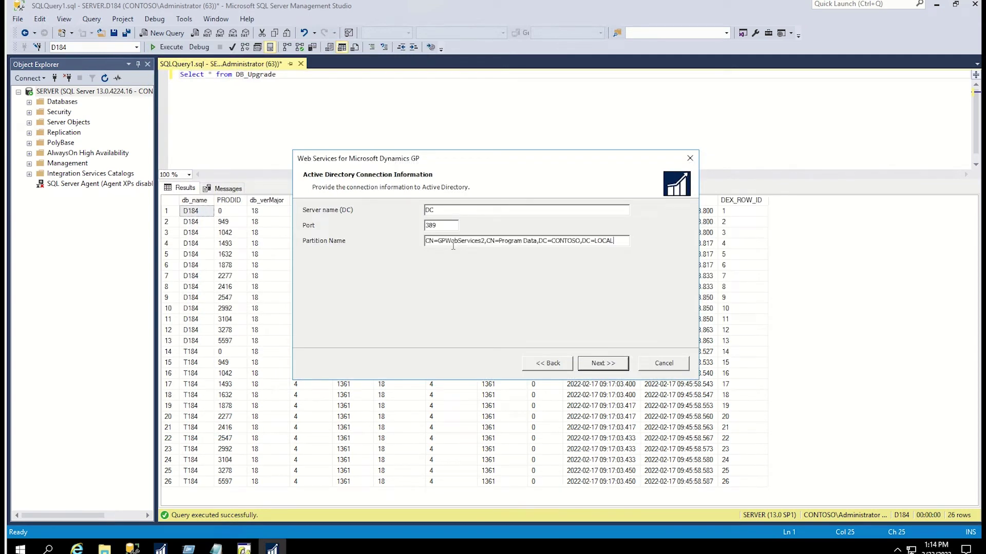
pyautogui.click(602, 369)
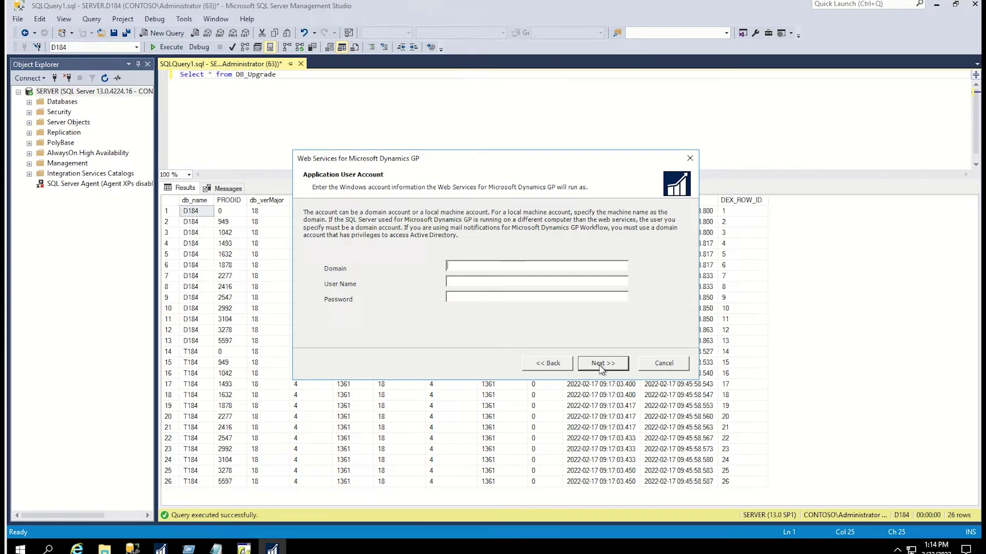
# - Enter the service account's domain, user name and password, and keep ports 48620/48621
pyautogui.write('ContosoAdministrato*********')
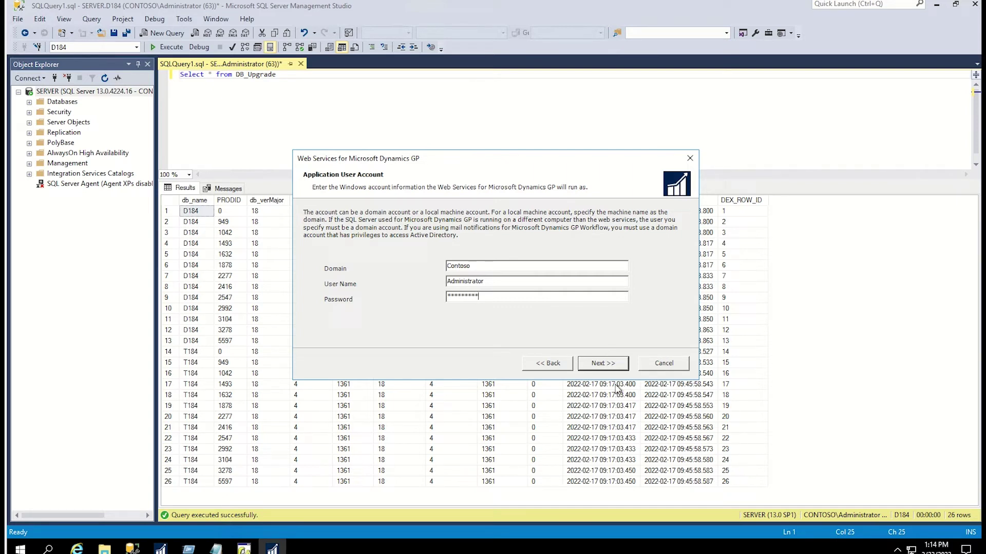
pyautogui.click(604, 369)
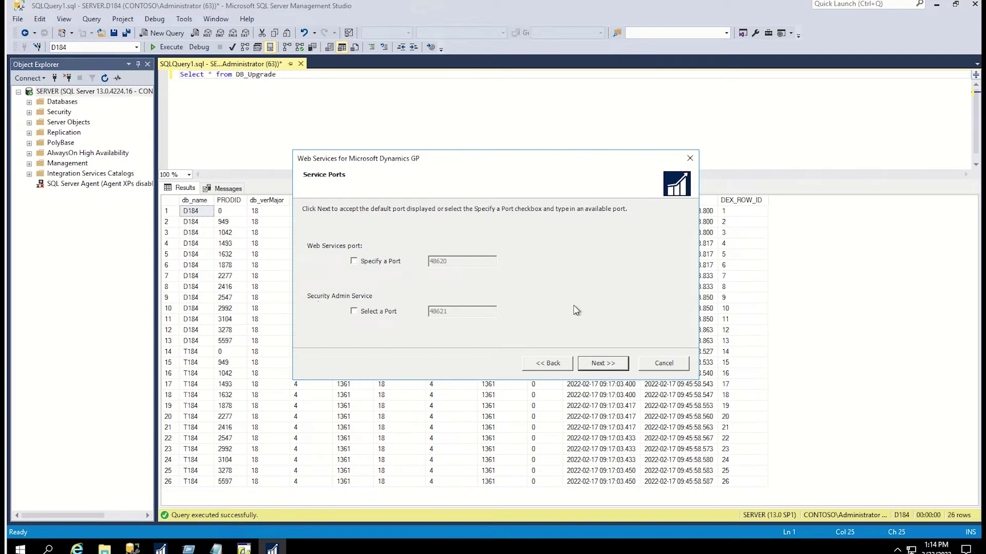
pyautogui.click(603, 364)
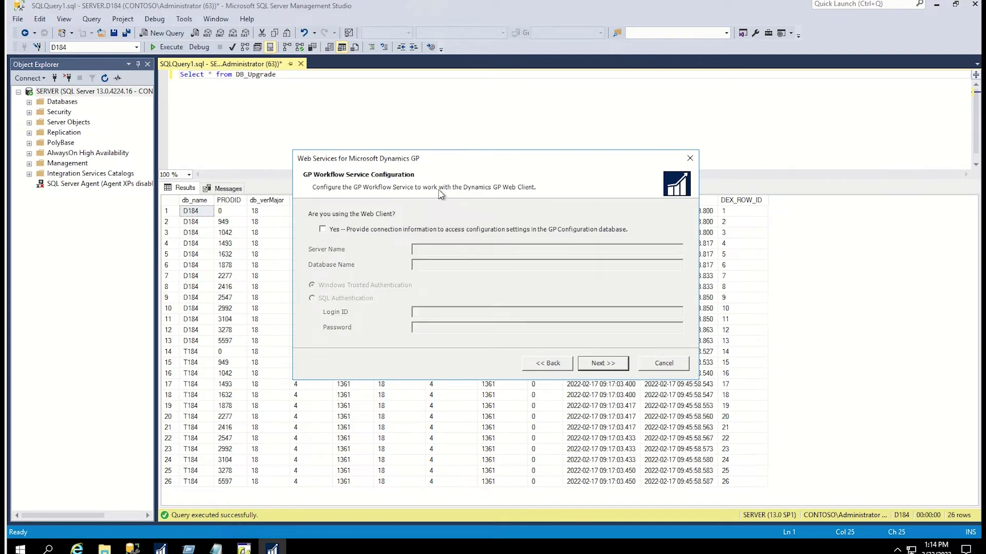
# - Install Web Services without Web Client workflow settings, then exit into the Configuration Wizard
pyautogui.click(604, 367)
pyautogui.click(604, 364)
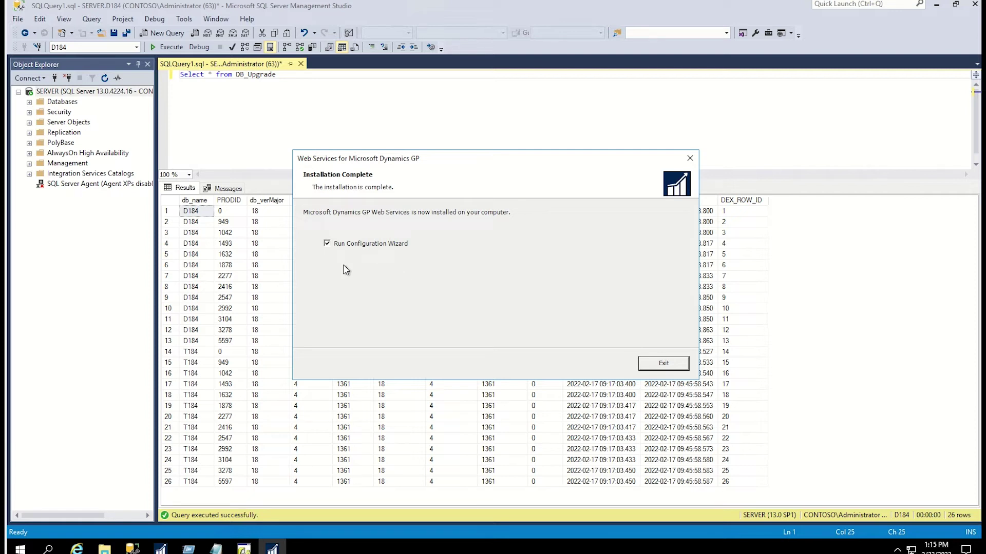
pyautogui.click(663, 363)
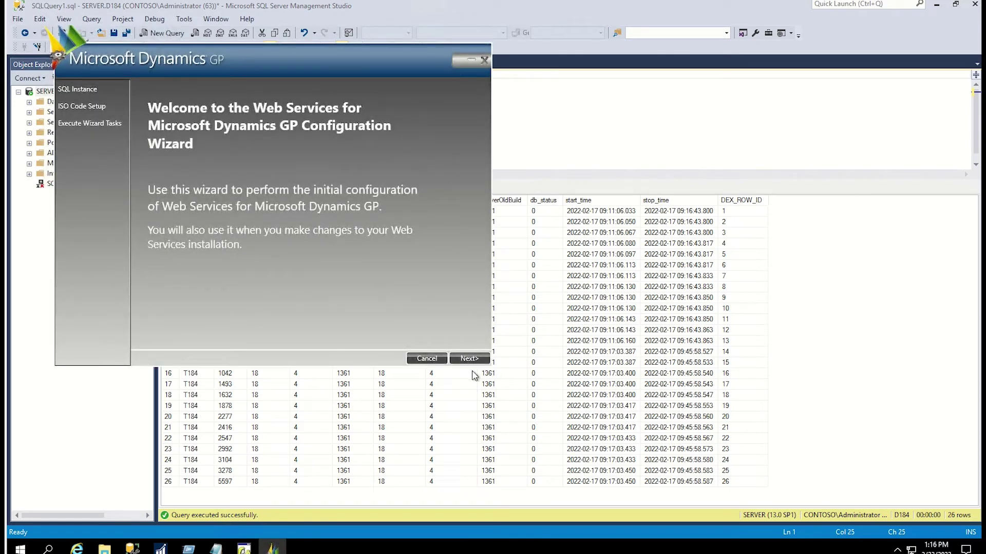
# - Connect to SQL Server SERVER using Windows Trusted Authentication
pyautogui.click(467, 359)
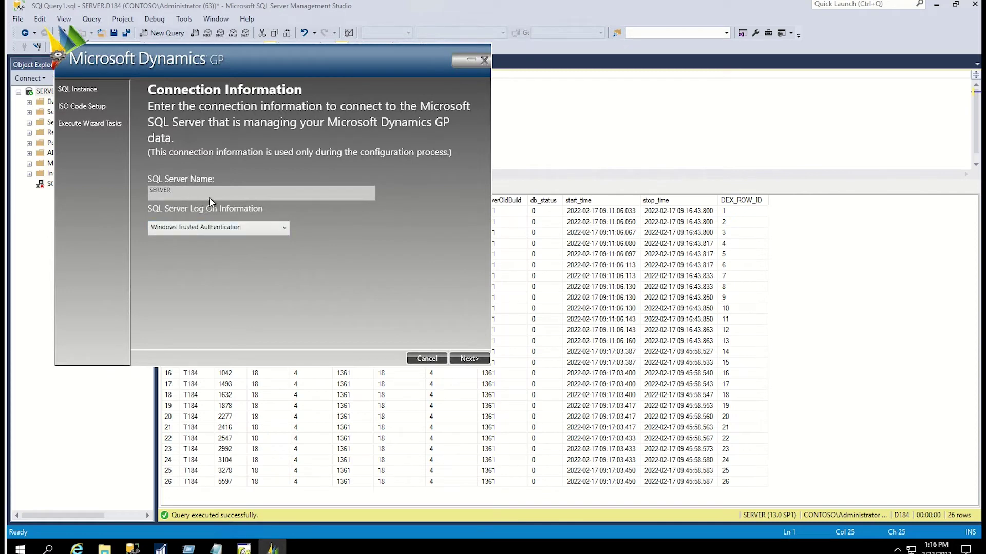
pyautogui.click(224, 231)
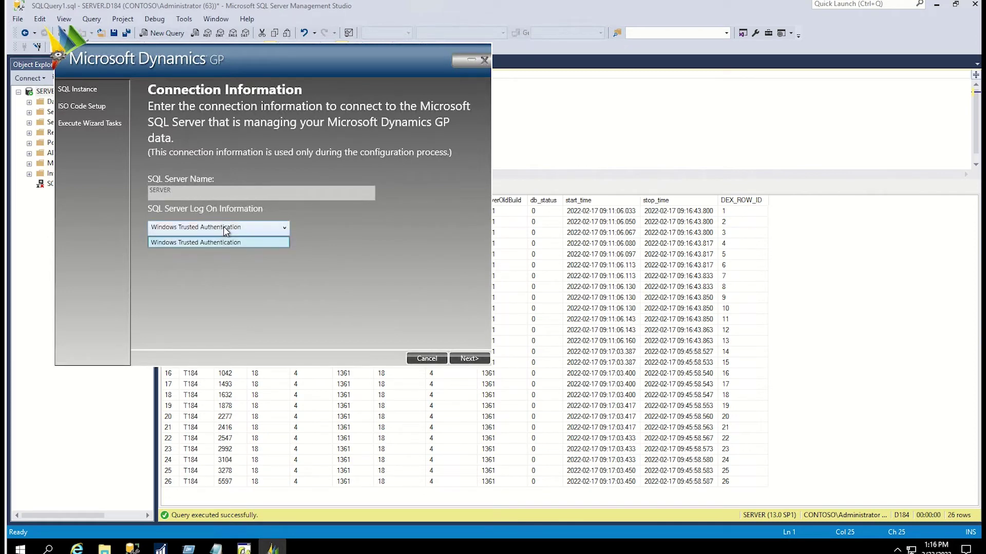
pyautogui.click(224, 231)
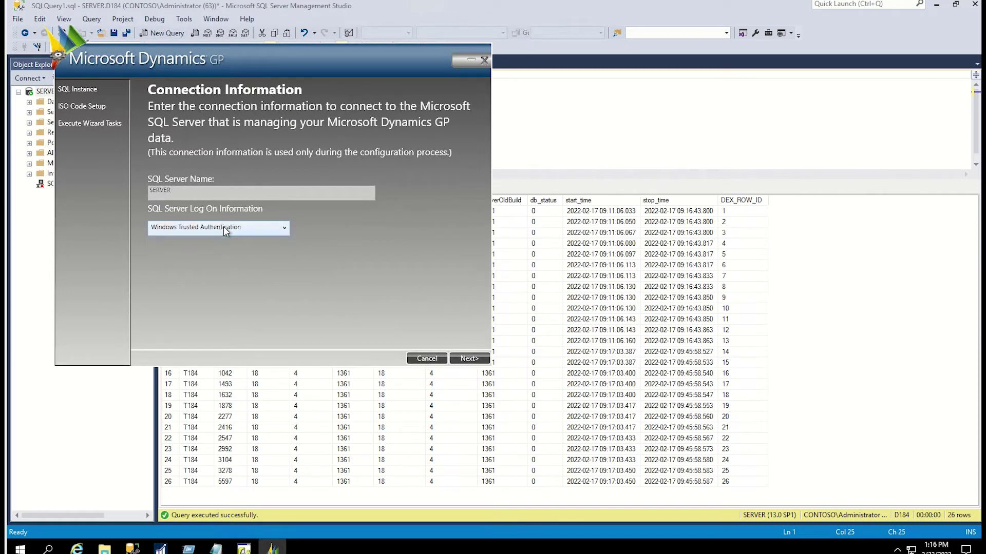
pyautogui.click(463, 362)
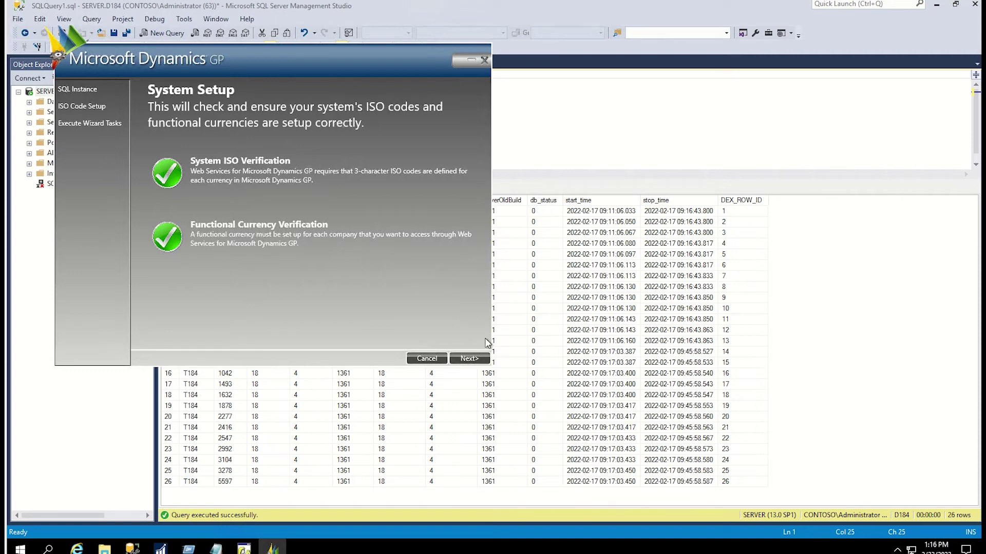
# - Select Fabrikam, Inc. (T184) as the company to configure and review the summary
pyautogui.click(469, 361)
pyautogui.click(188, 167)
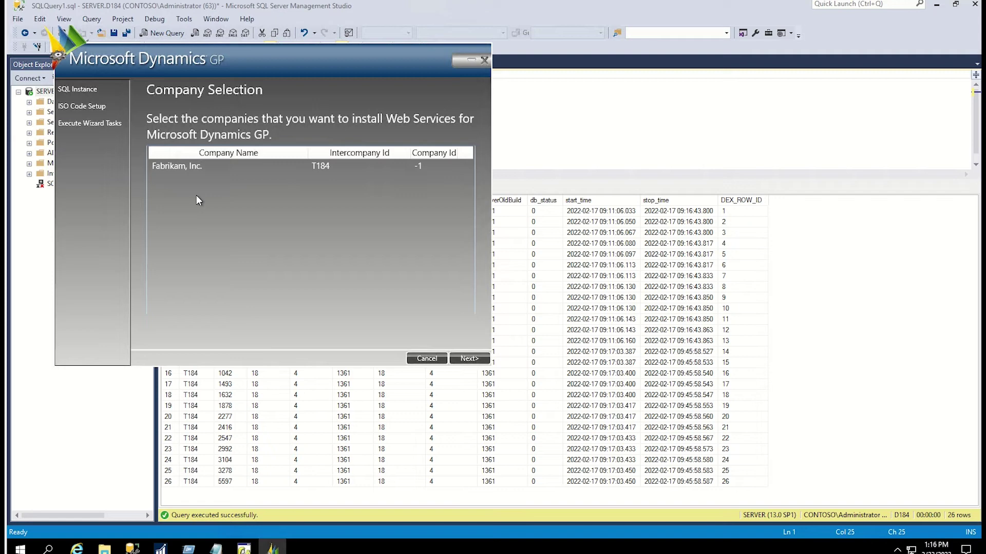
pyautogui.click(189, 167)
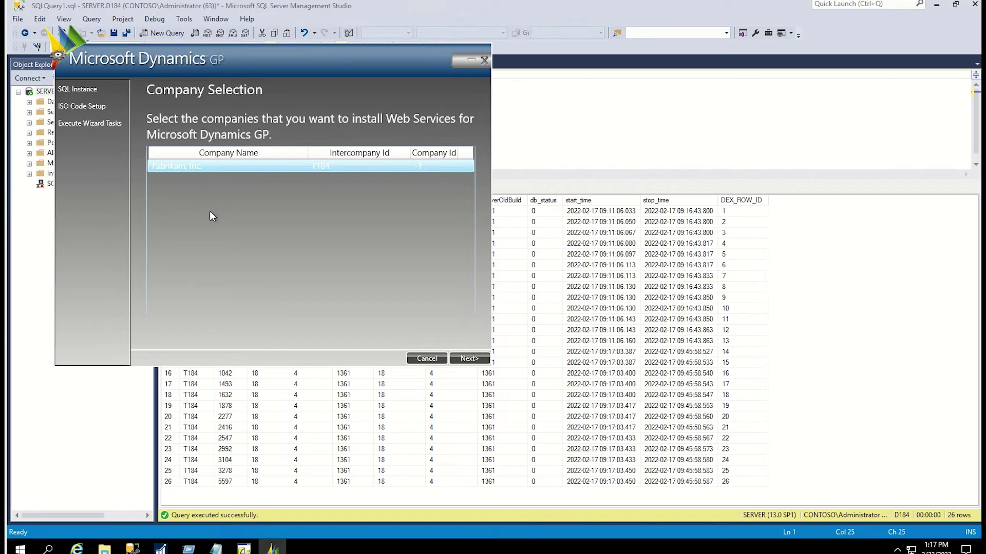
pyautogui.click(468, 359)
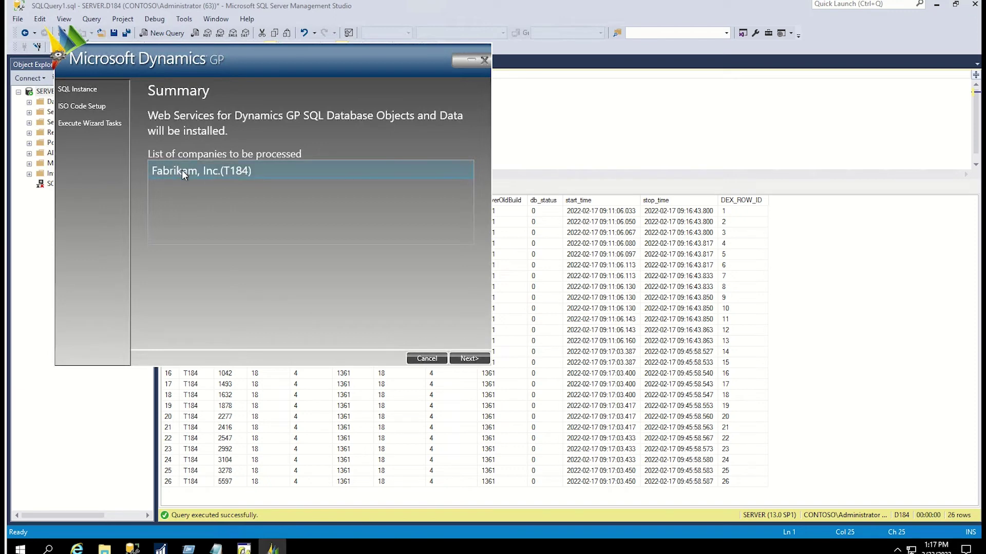
# - Start processing Fabrikam, Inc. and confirm continuing with the configuration
pyautogui.click(468, 360)
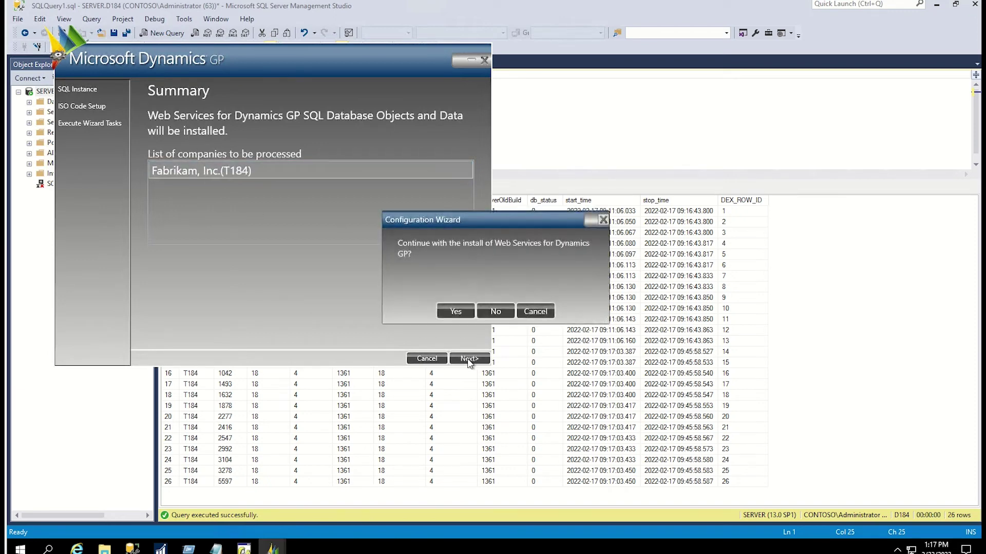
pyautogui.click(455, 312)
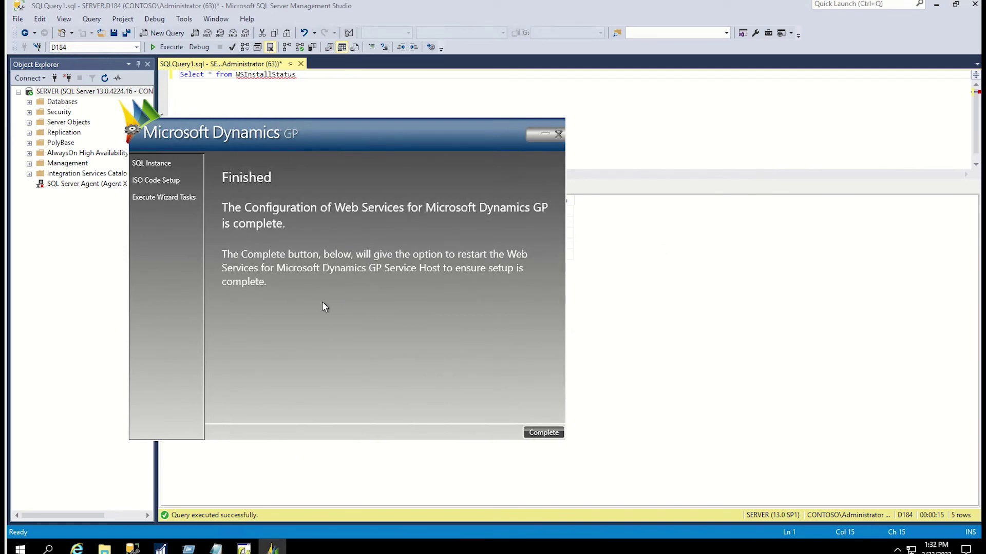
# - Complete the configuration wizard, restart the Web Services host service, and close the wizard
pyautogui.click(542, 433)
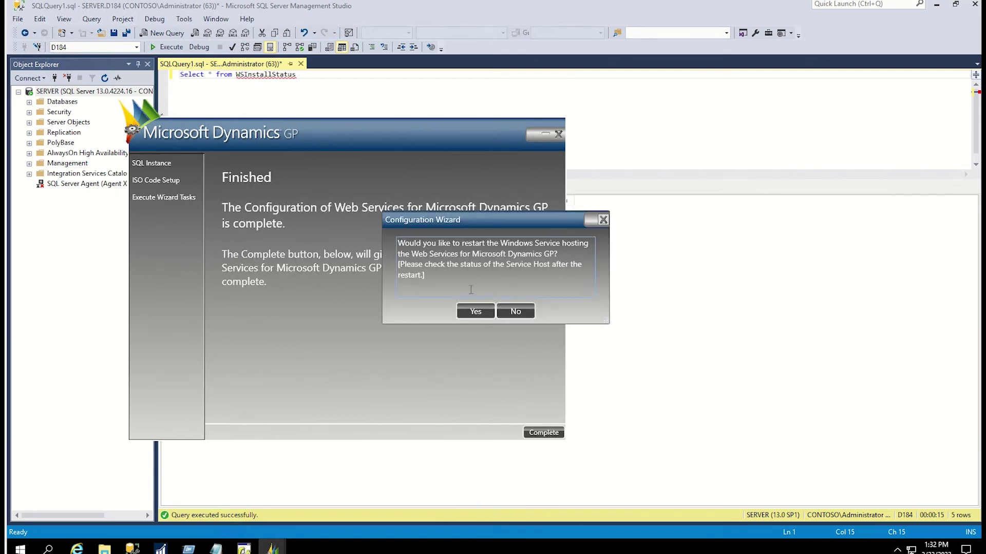
pyautogui.click(475, 312)
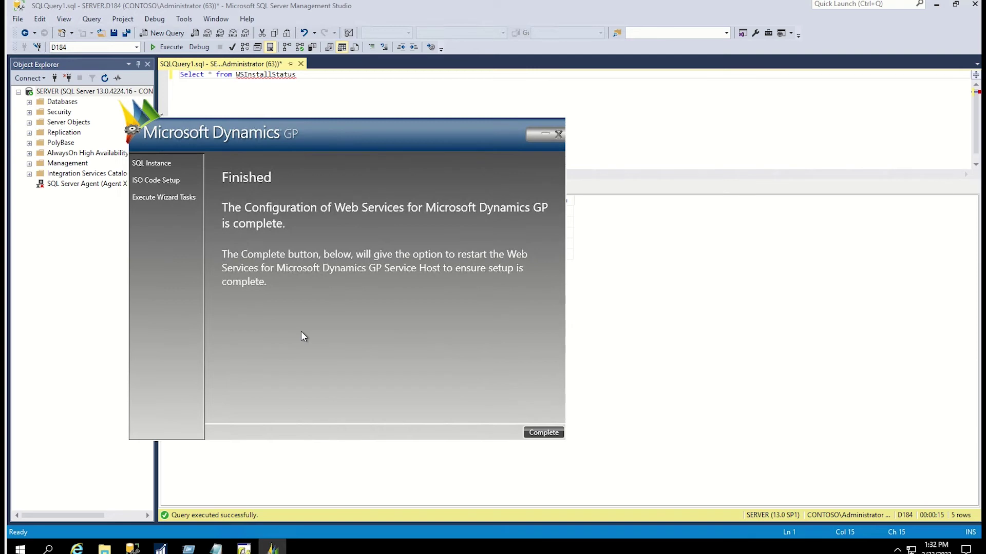
pyautogui.press('Return')
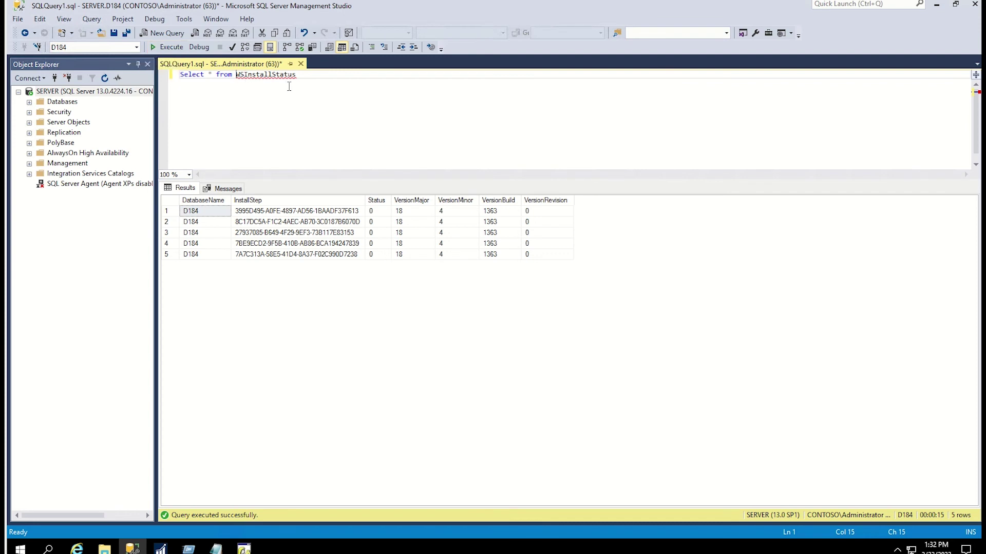
# - Rerun SELECT * FROM WSInstallStatus and check that the D184 and T184 rows show version 18.4.1363
pyautogui.click(172, 47)
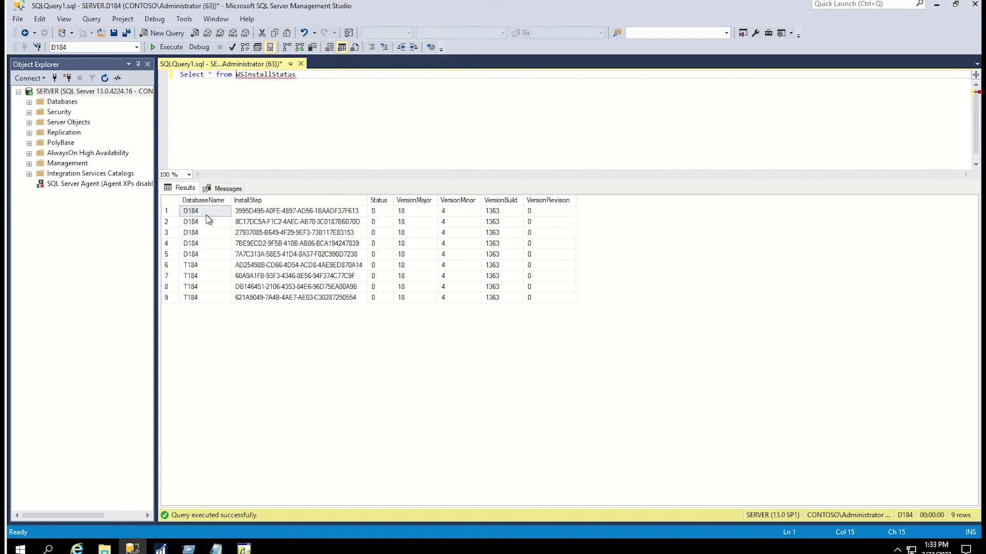
pyautogui.click(195, 254)
pyautogui.moveTo(194, 248); pyautogui.dragTo(193, 212)
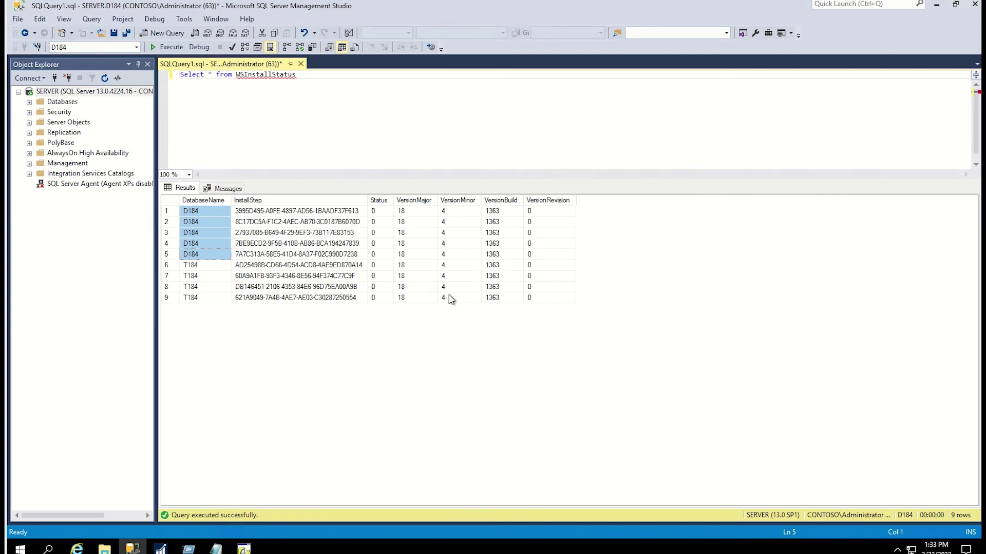
pyautogui.click(428, 213)
pyautogui.moveTo(428, 214); pyautogui.dragTo(459, 266)
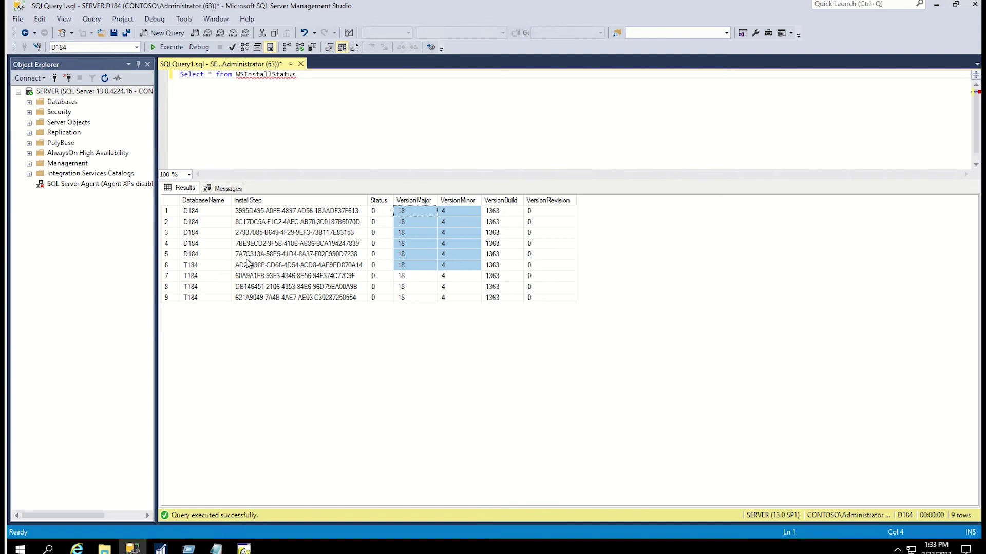
pyautogui.moveTo(201, 267); pyautogui.dragTo(213, 302)
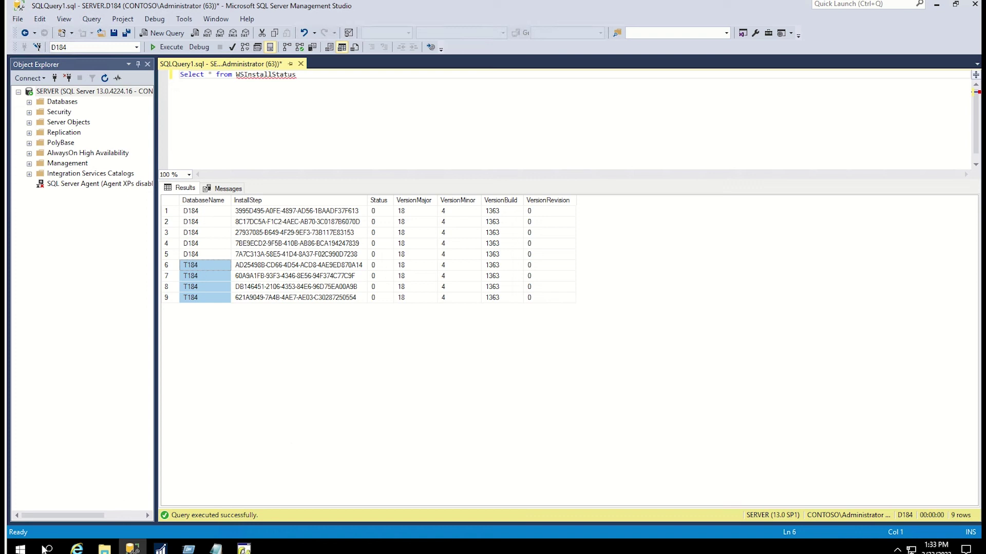
pyautogui.click(23, 549)
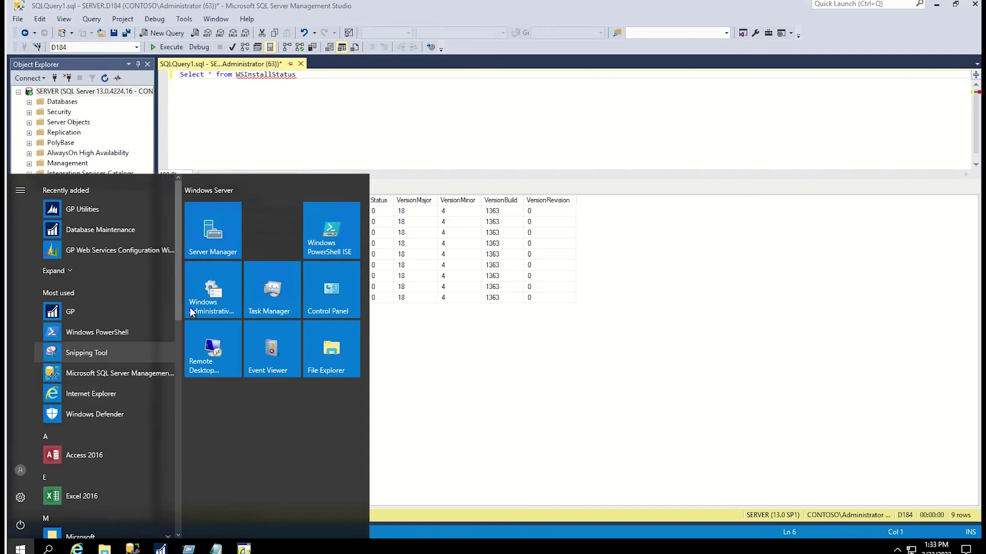
# - Launch Dynamics Security Console from Windows Administrative Tools and maximize it
pyautogui.click(205, 298)
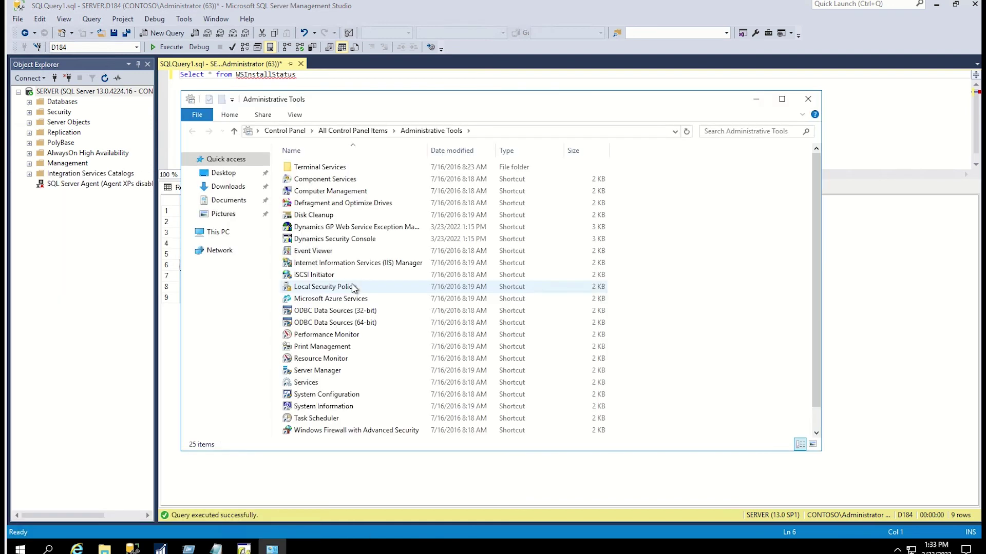
pyautogui.doubleClick(365, 239)
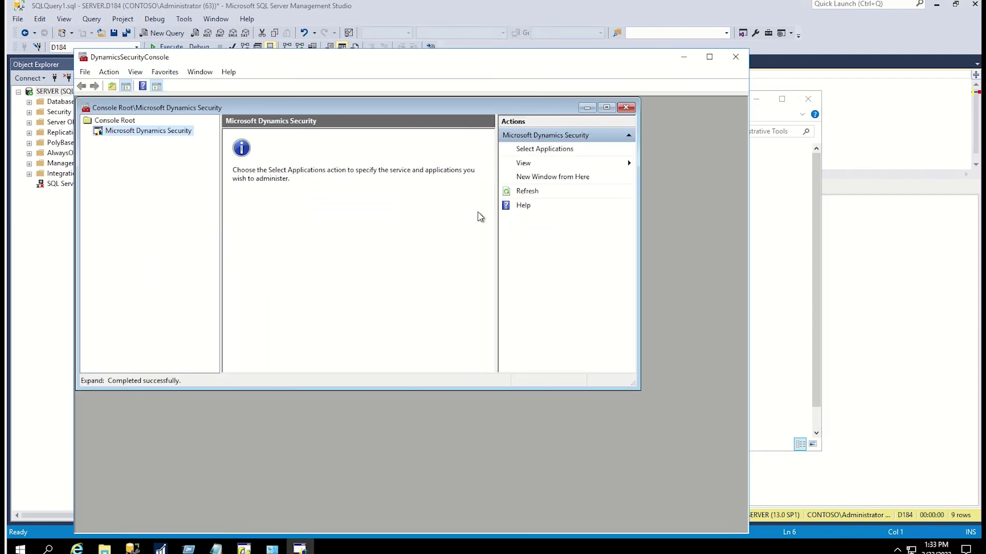
pyautogui.click(607, 108)
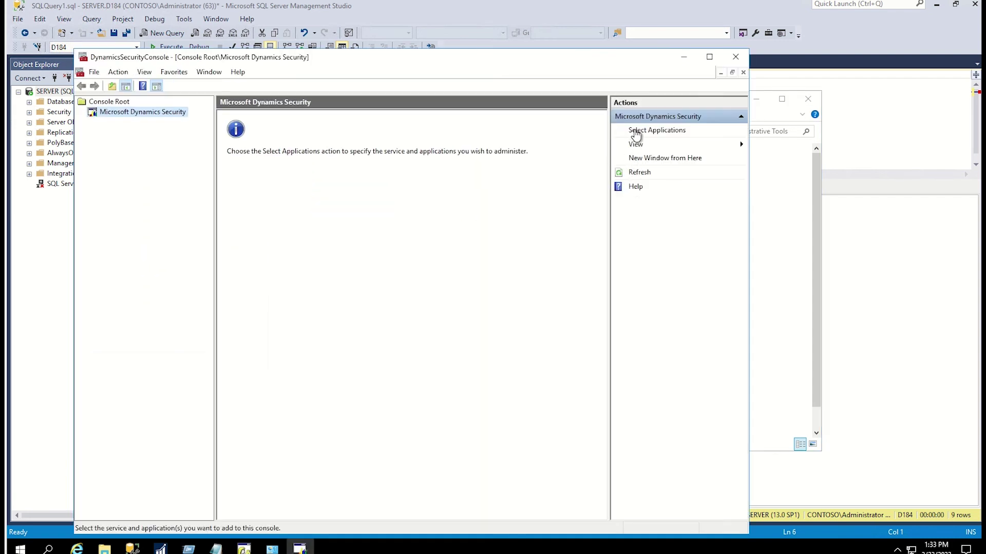
# - Add Dynamics GP Web Services to the console and display its Policy list
pyautogui.click(637, 131)
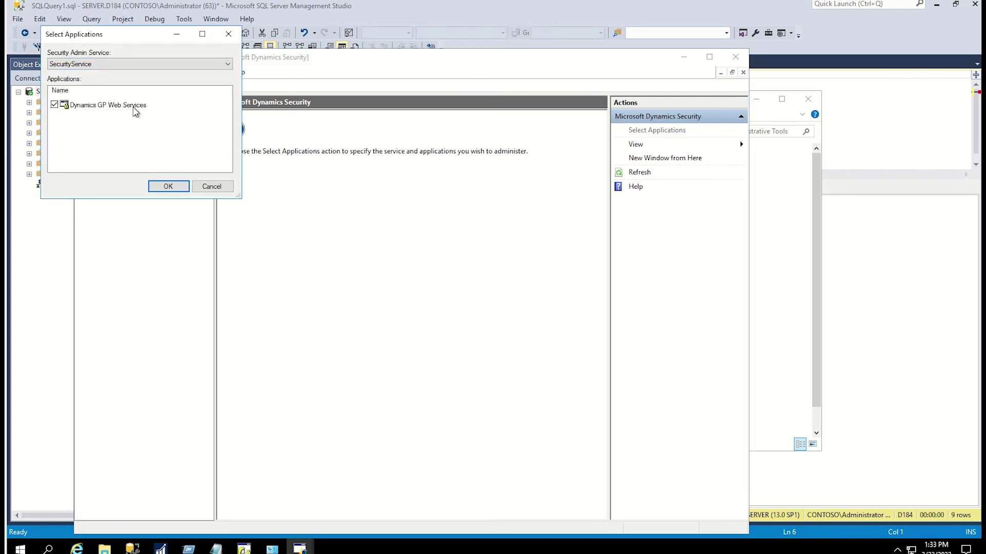
pyautogui.click(165, 189)
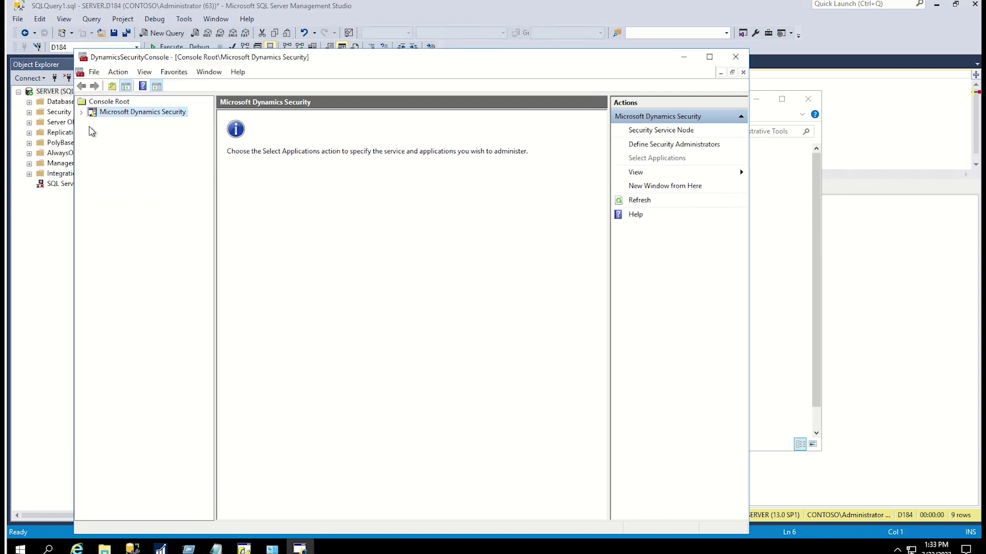
pyautogui.click(81, 113)
pyautogui.click(93, 133)
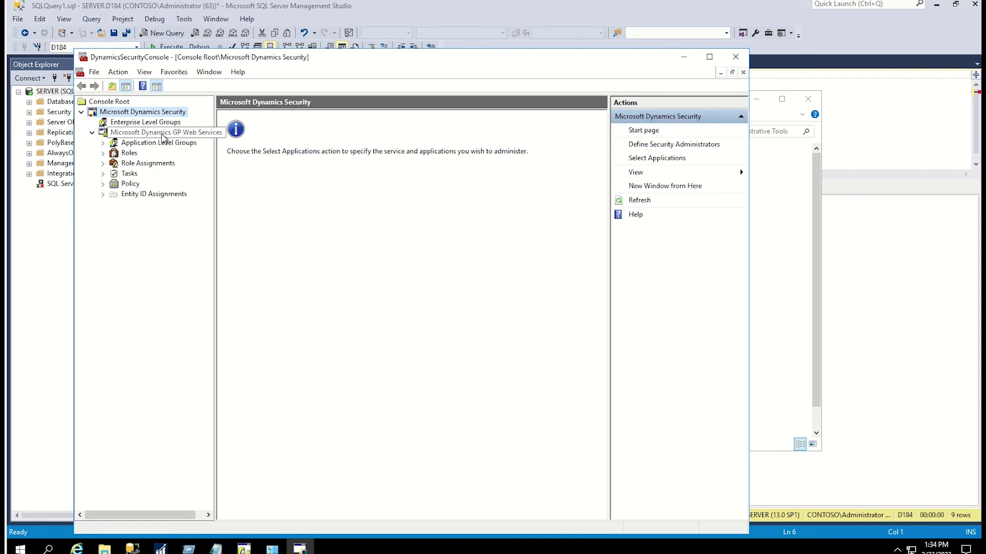
pyautogui.click(130, 184)
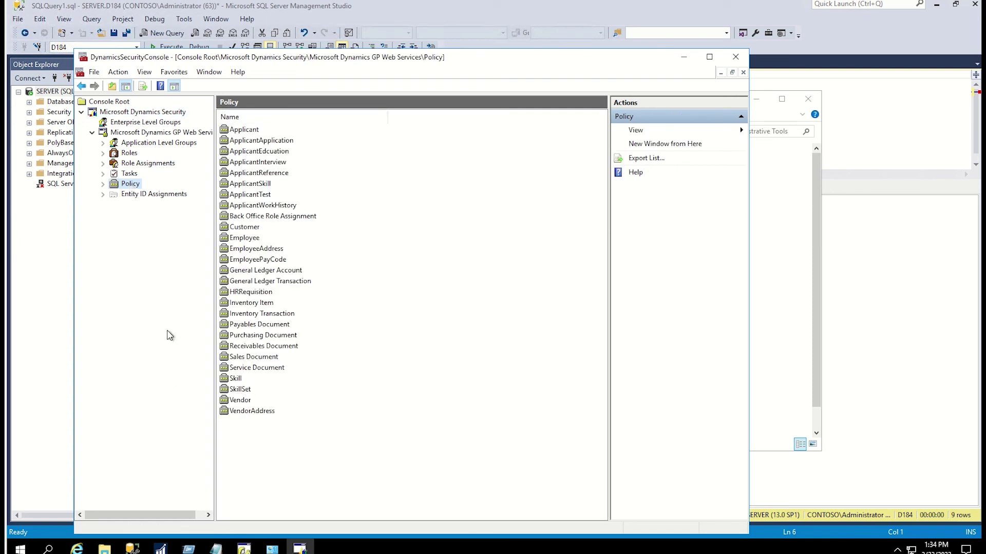
pyautogui.rightClick(147, 199)
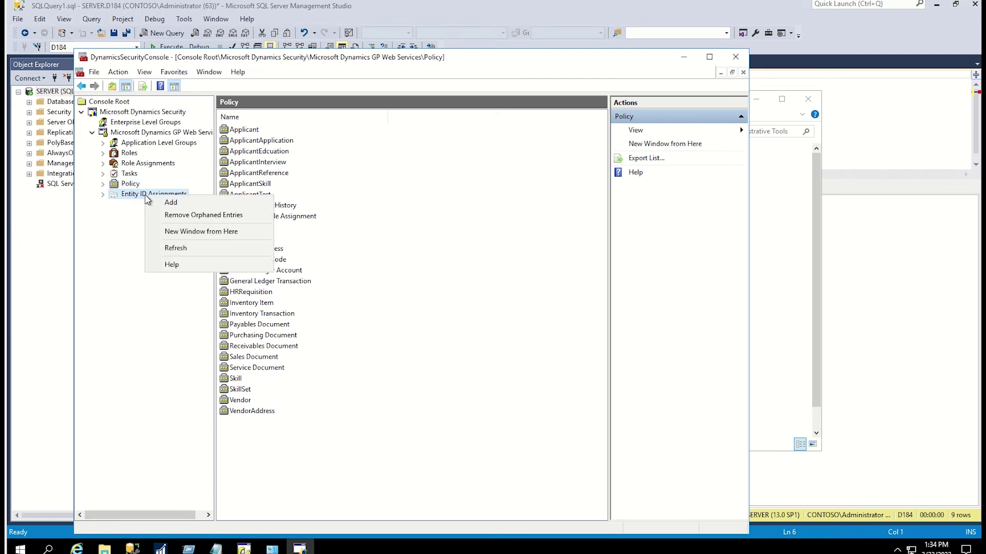
pyautogui.click(172, 203)
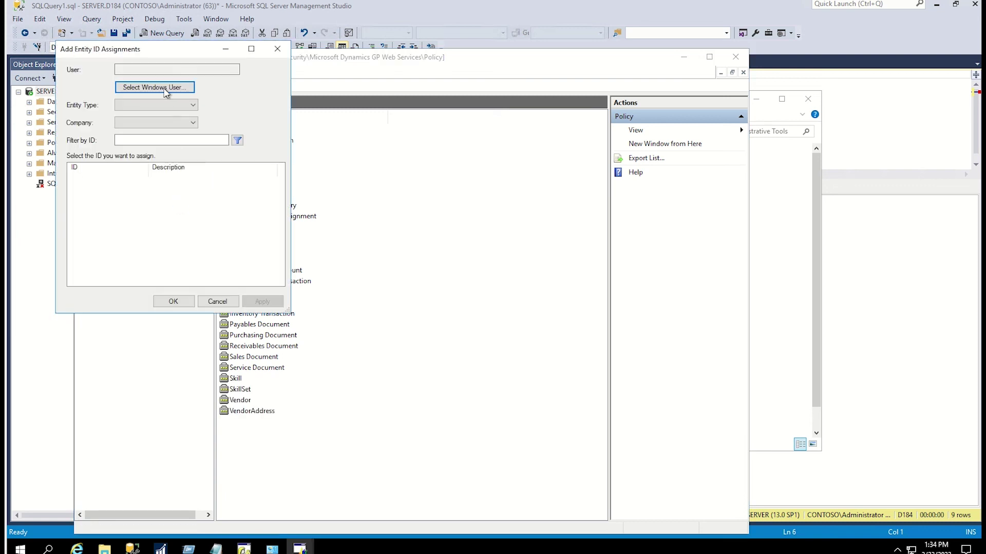
pyautogui.click(143, 105)
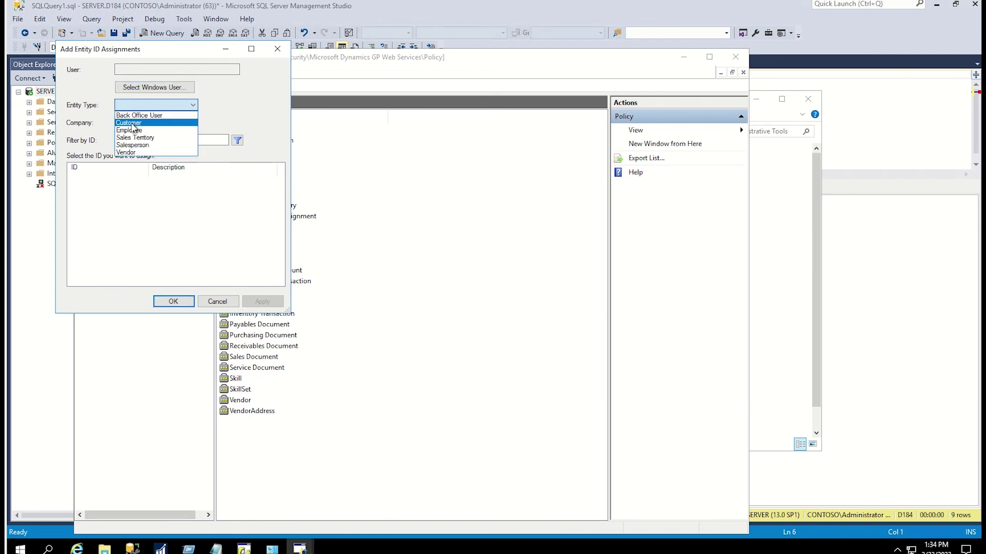
pyautogui.click(133, 124)
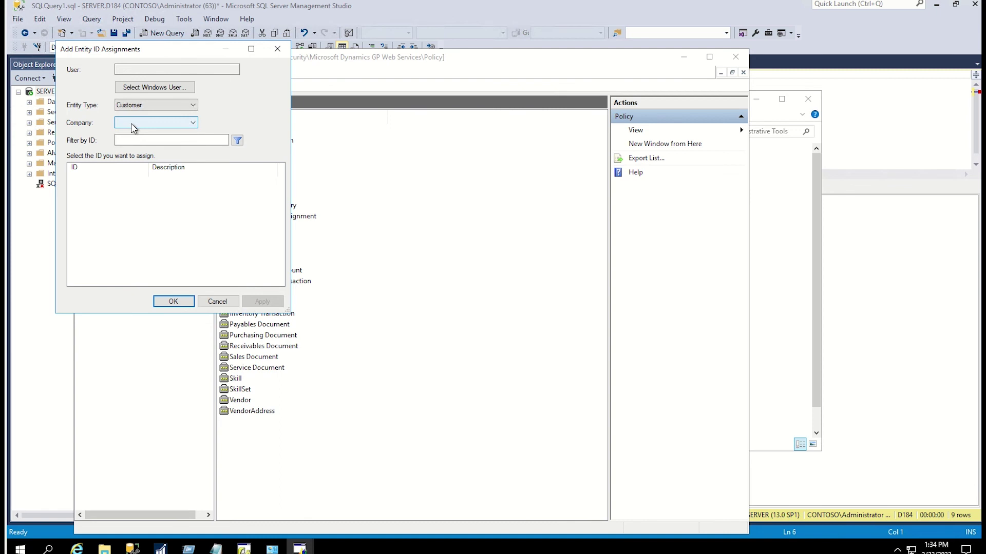
pyautogui.click(133, 128)
pyautogui.click(133, 133)
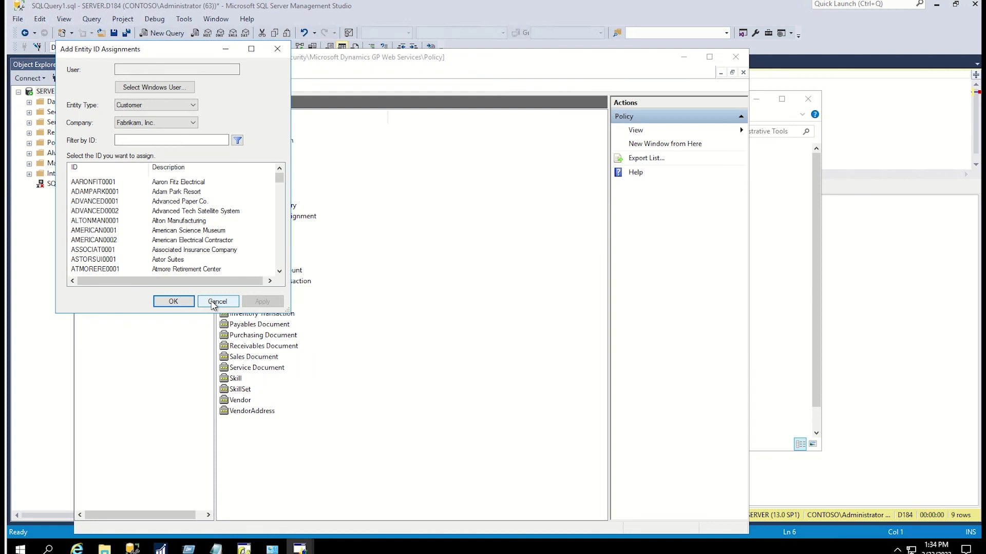
pyautogui.click(217, 301)
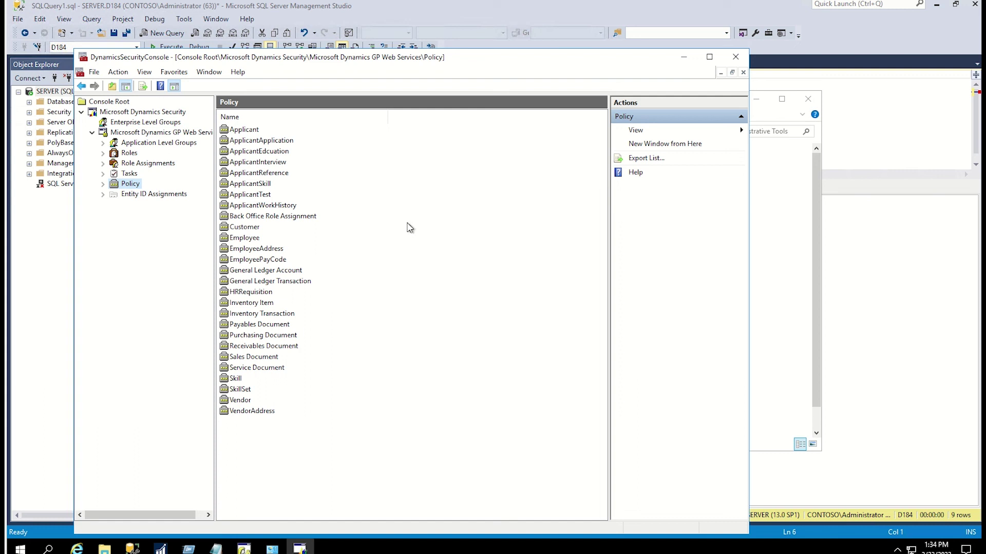
# - Close Dynamics Security Console with its settings saved and launch the Web Service Exception Management console
pyautogui.click(737, 59)
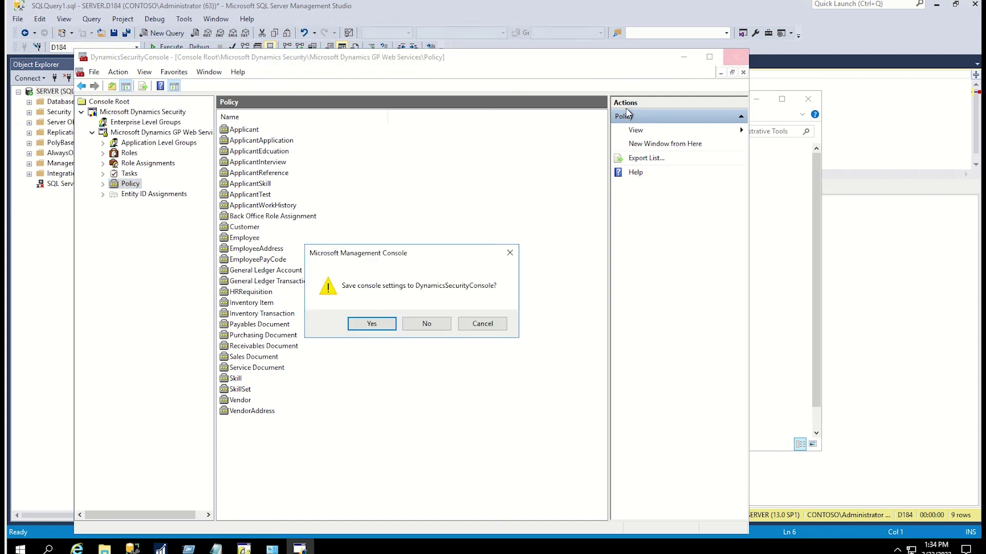
pyautogui.click(372, 323)
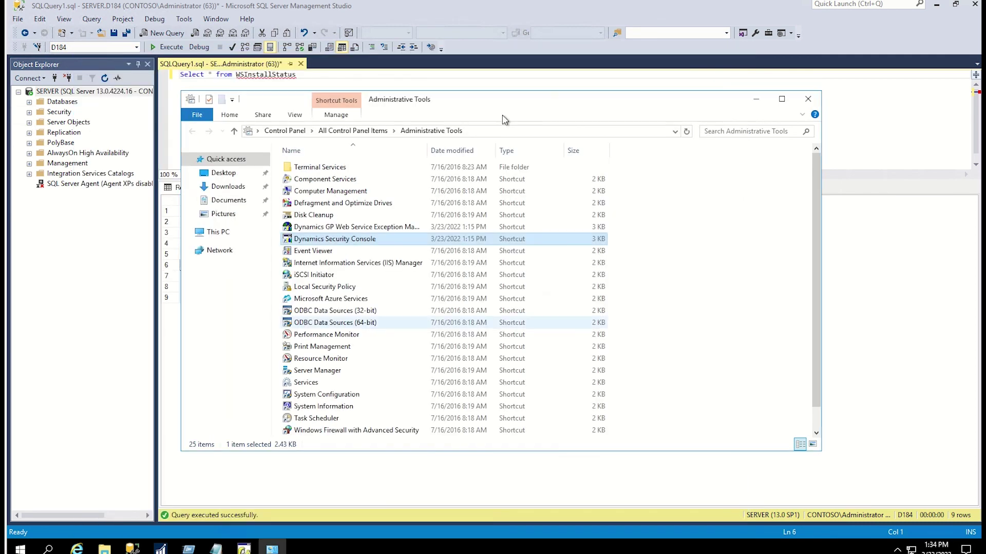
pyautogui.click(339, 228)
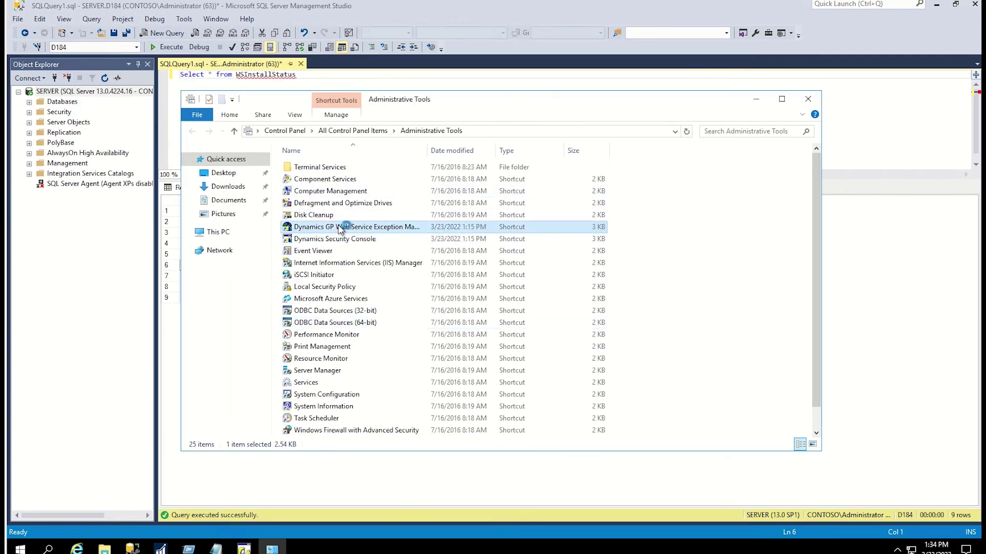
pyautogui.doubleClick(338, 228)
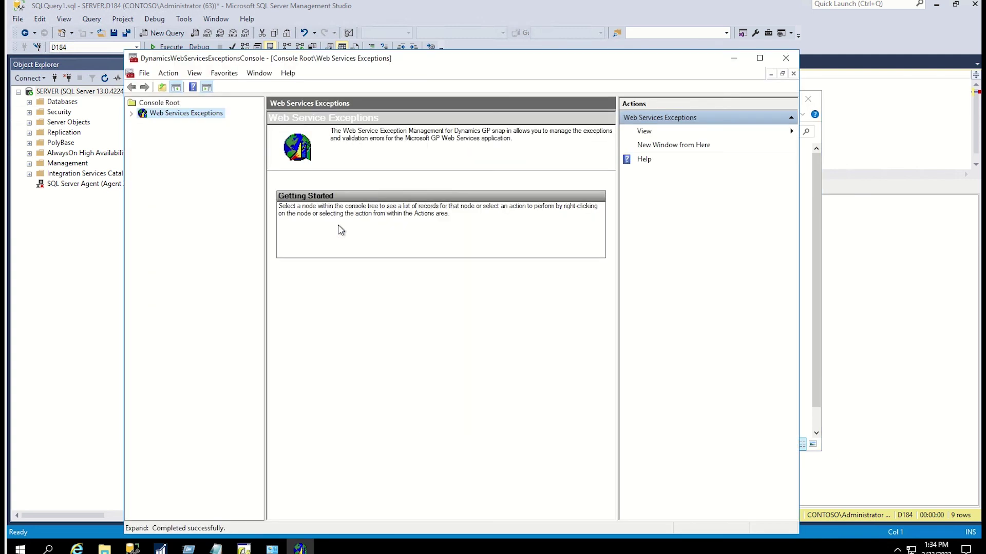
# - Expand Web Services Exceptions > All Exceptions and view the System and Validation Exceptions logs
pyautogui.click(131, 114)
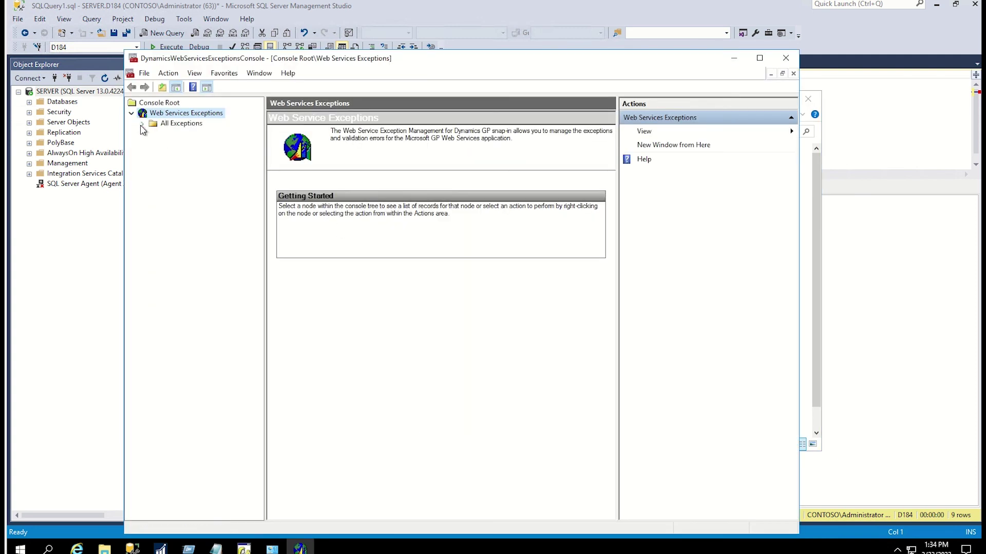
pyautogui.click(143, 125)
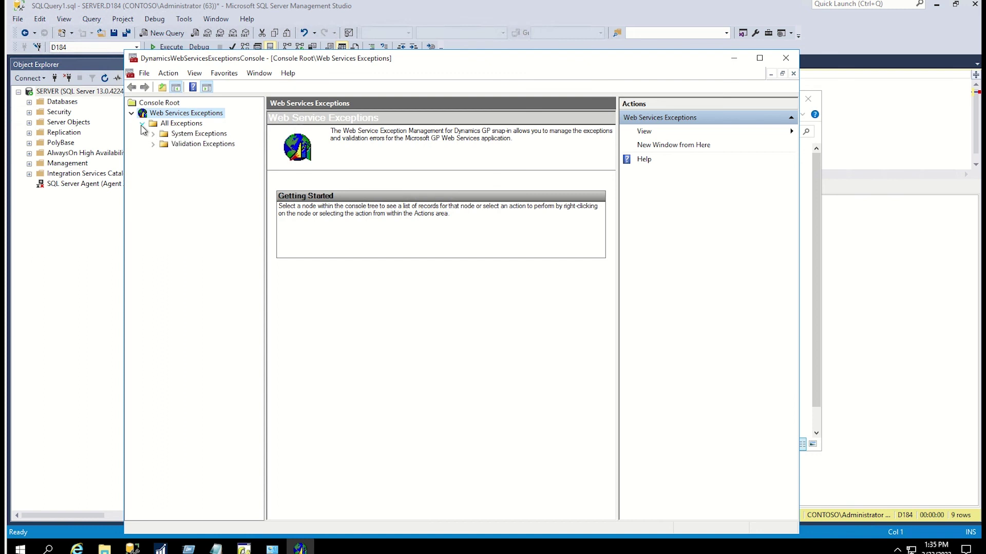
pyautogui.click(191, 135)
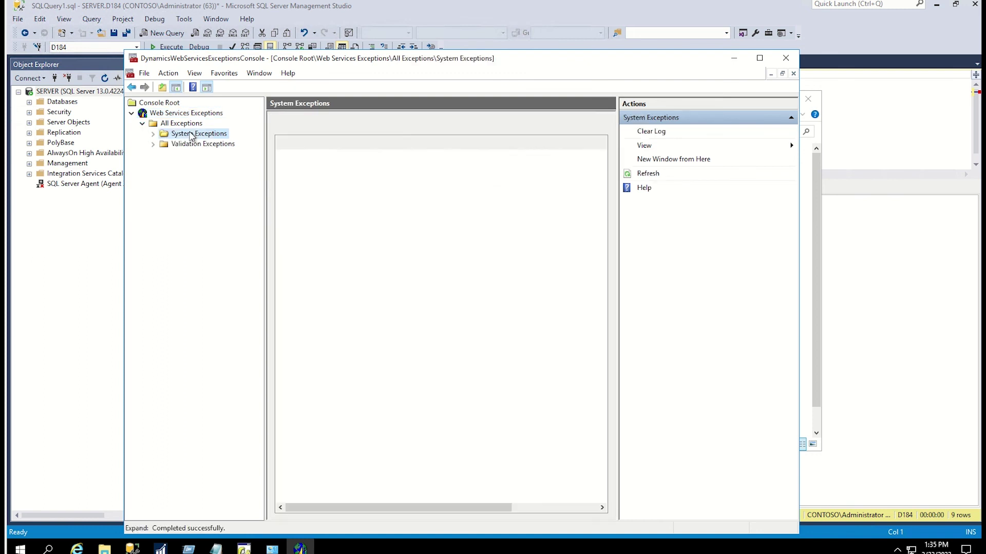
pyautogui.click(188, 145)
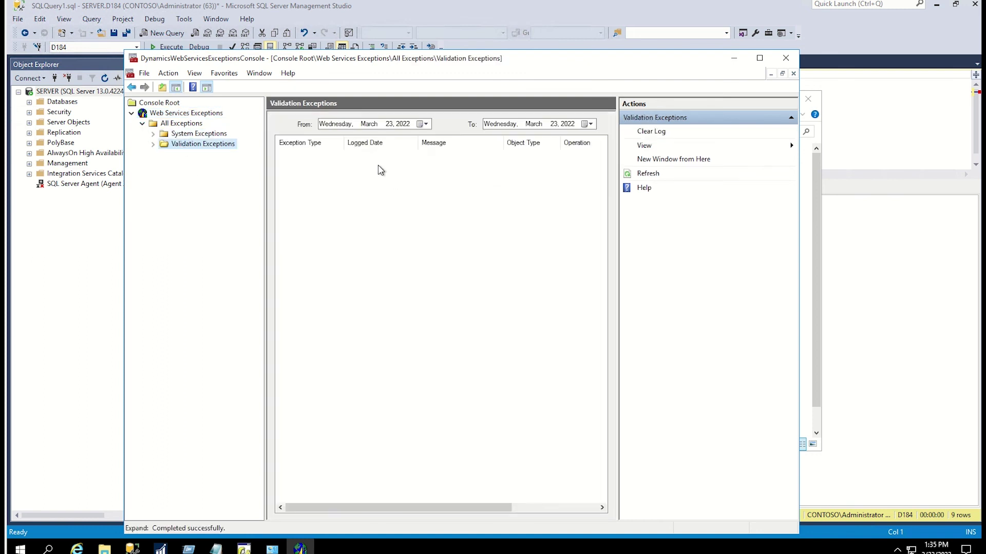